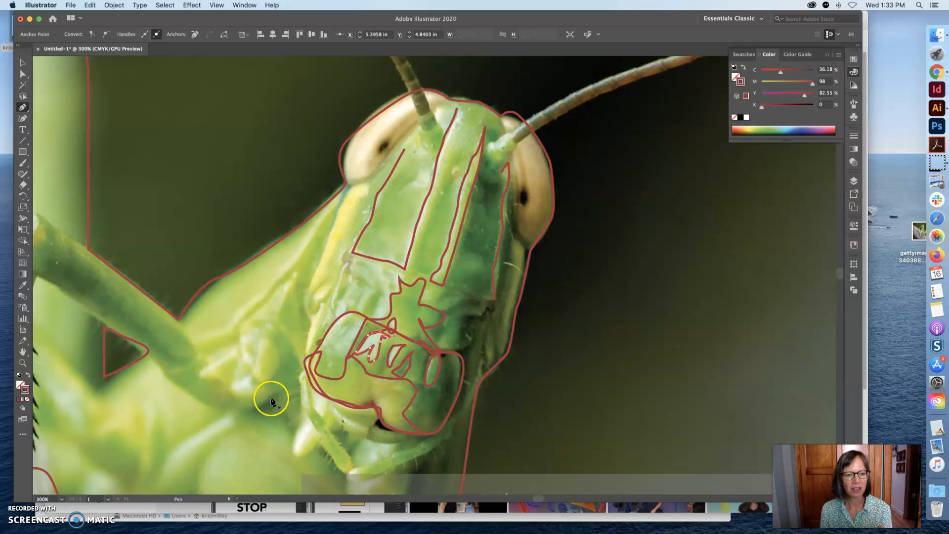
Trace a closed Pen path around the grasshopper's neck, from beneath the eye along the face and leg and back along the upper contour
click(352, 190)
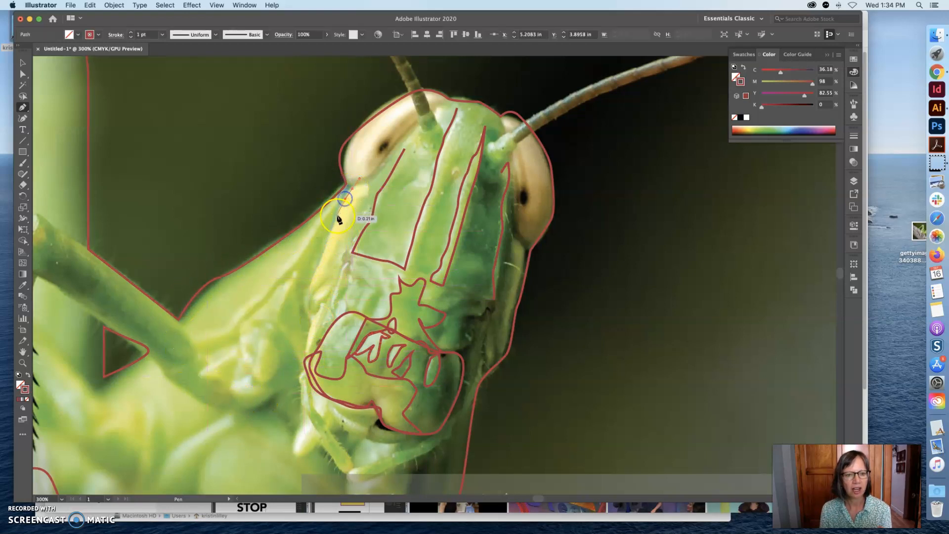
drag(333, 231, 328, 252)
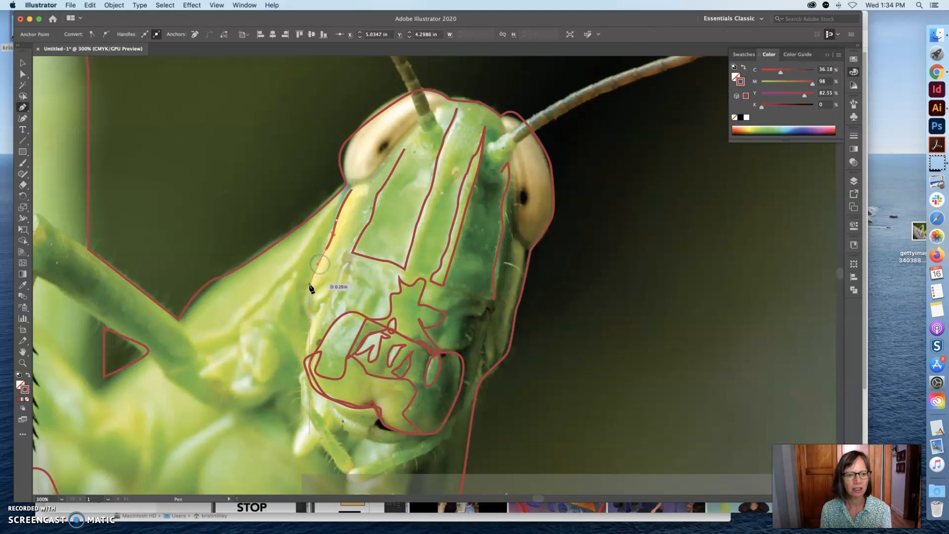
drag(304, 299, 303, 359)
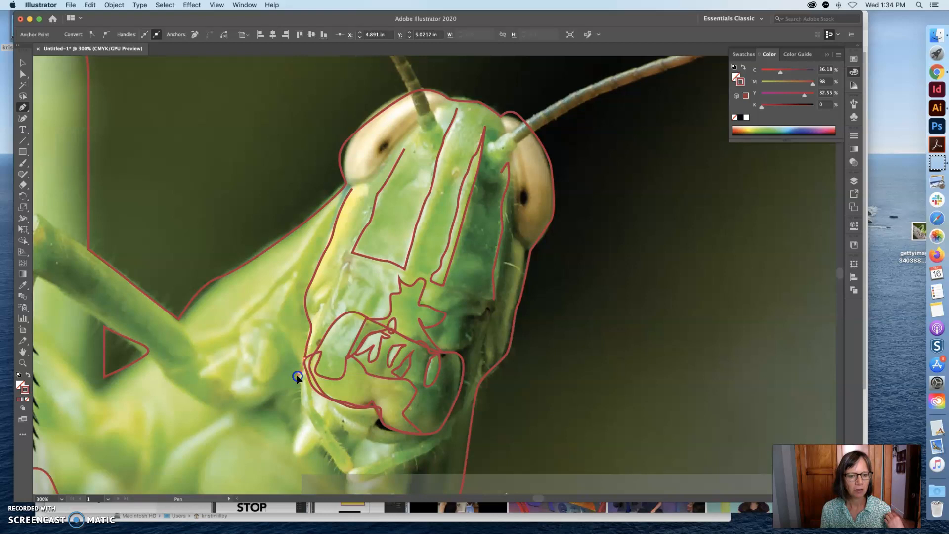
drag(270, 397, 178, 321)
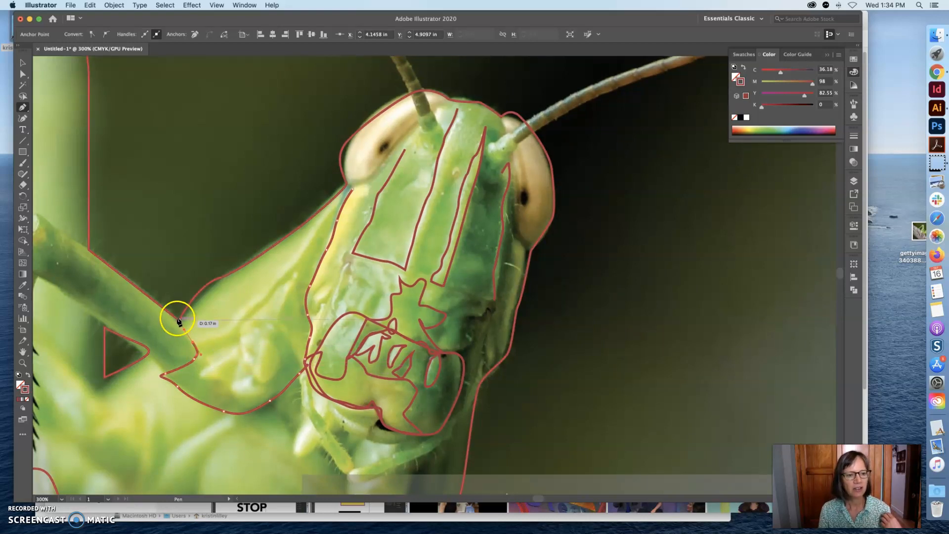
click(178, 321)
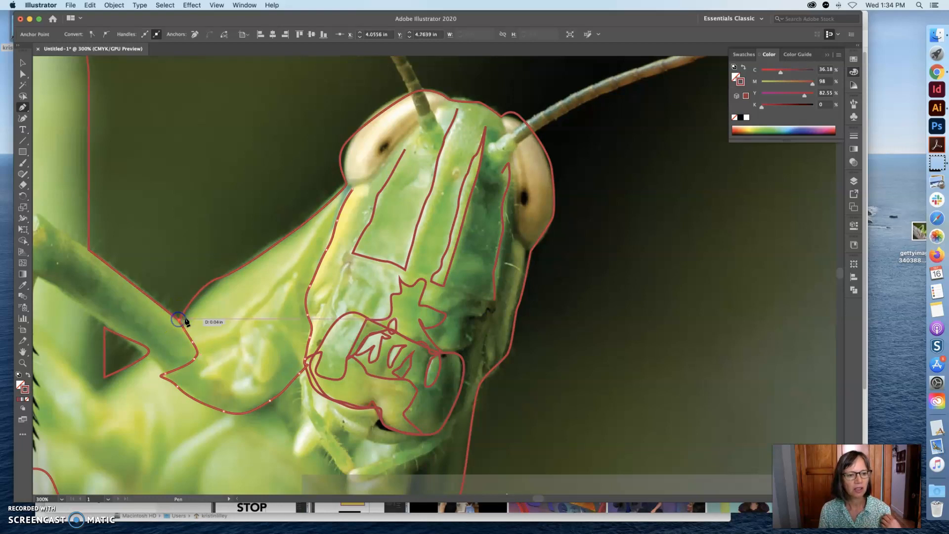
click(217, 280)
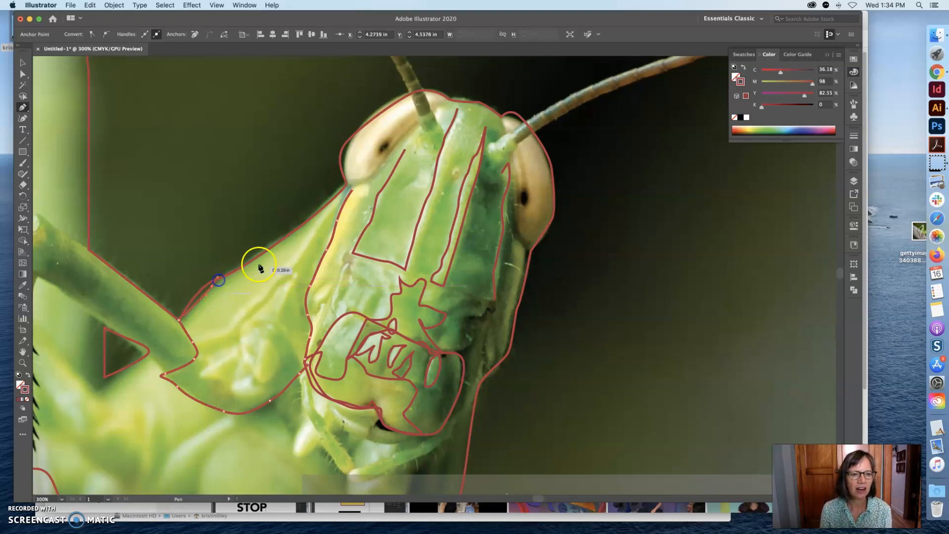
drag(280, 232, 297, 220)
click(345, 185)
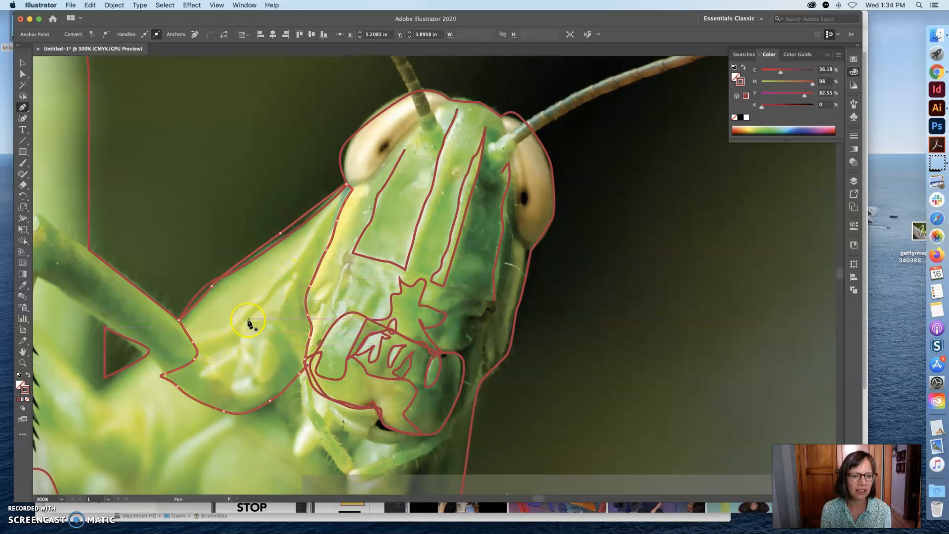
Draw a closed inner neck shape from the leg joint up beneath the eye, down beside the face and back above the pale bumps
click(196, 346)
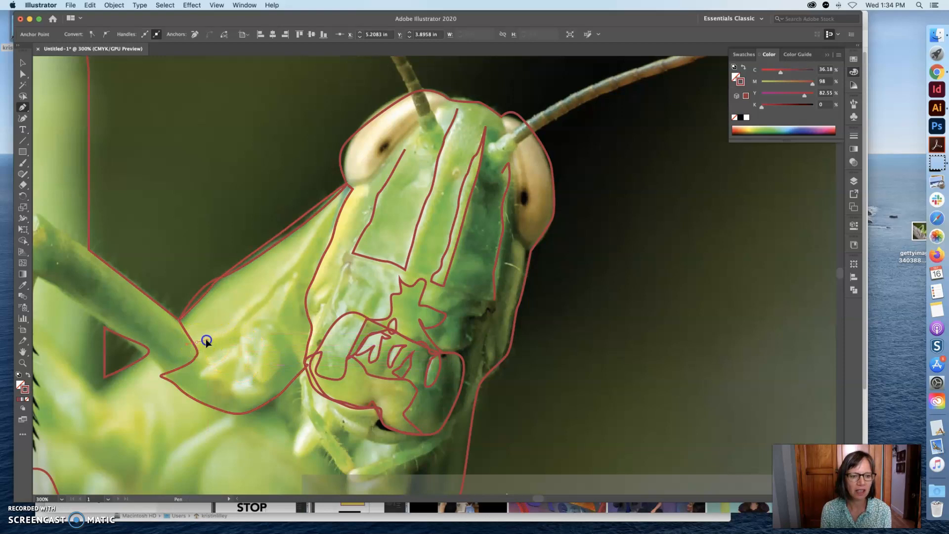
click(236, 331)
drag(236, 331, 310, 245)
drag(335, 207, 336, 221)
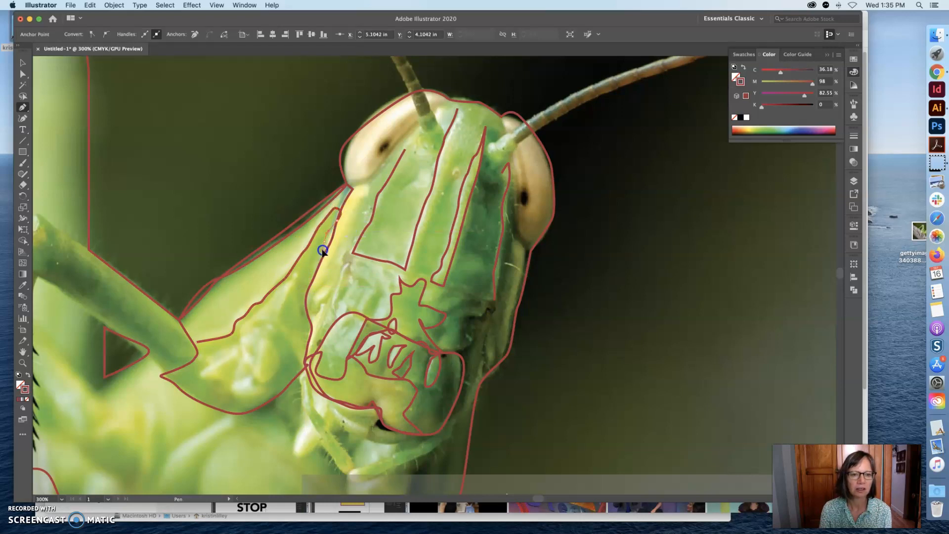
drag(310, 267, 300, 365)
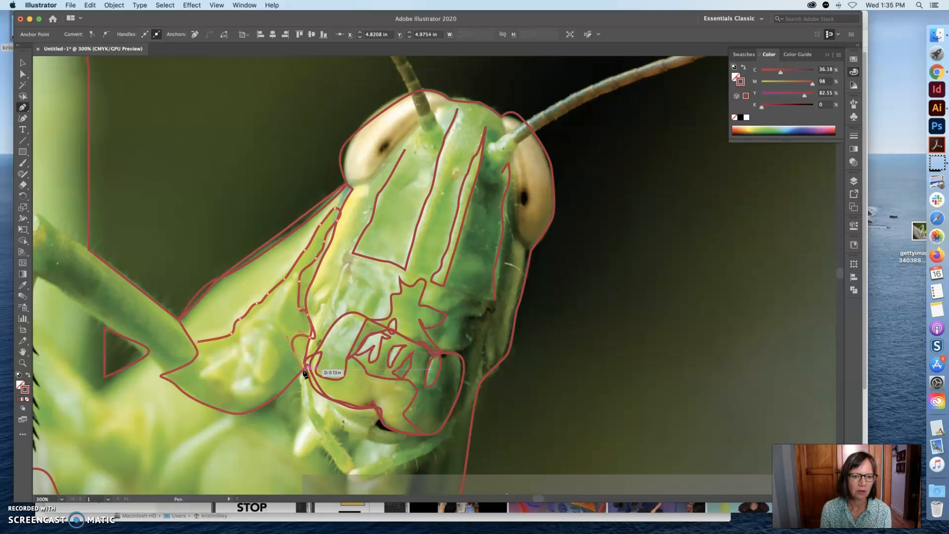
key(super+z)
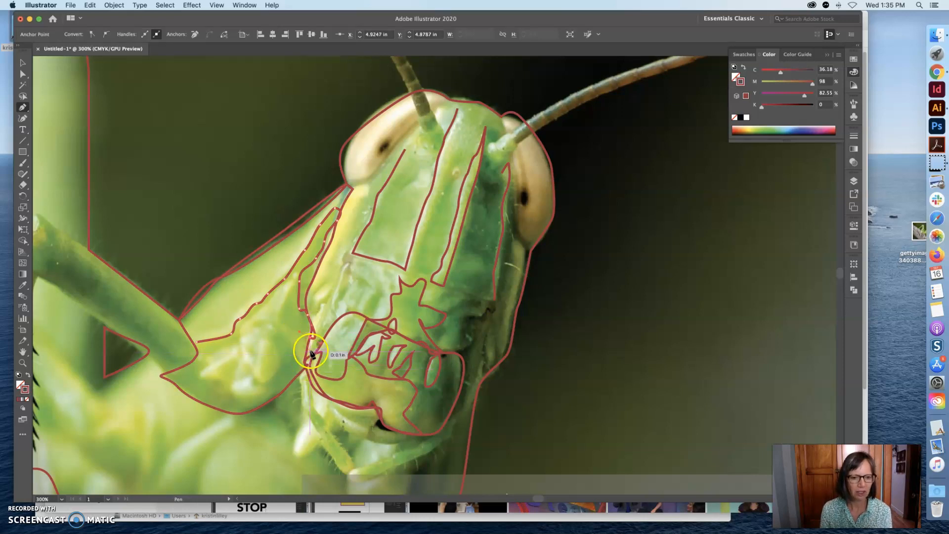
key(super+z)
drag(309, 341, 277, 324)
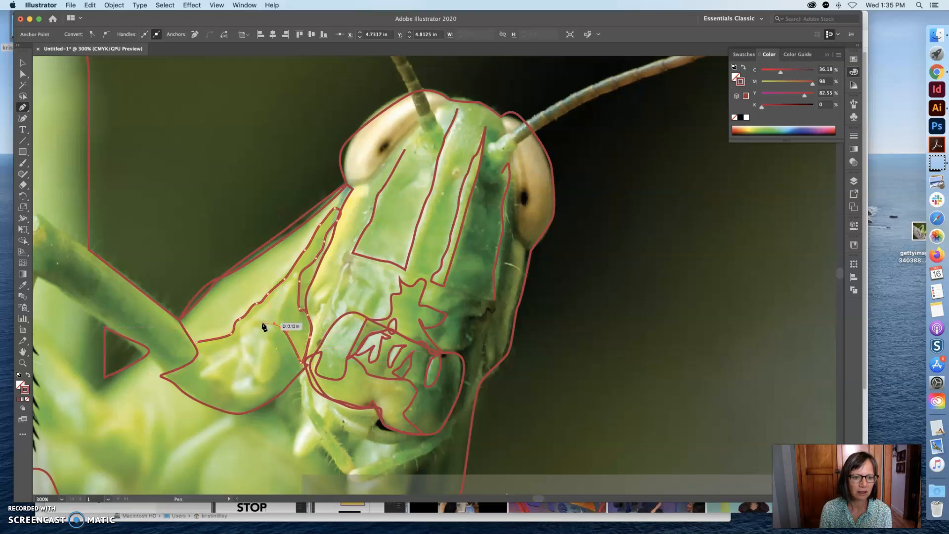
drag(255, 326, 247, 334)
drag(197, 341, 203, 337)
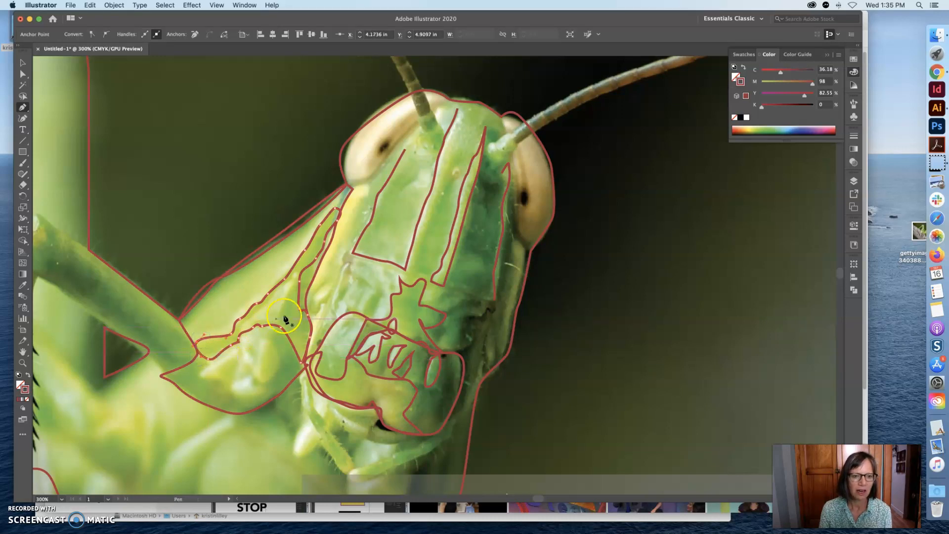
Draw a narrow, tapering closed shape in the middle of the neck, above the pale bumps
click(241, 326)
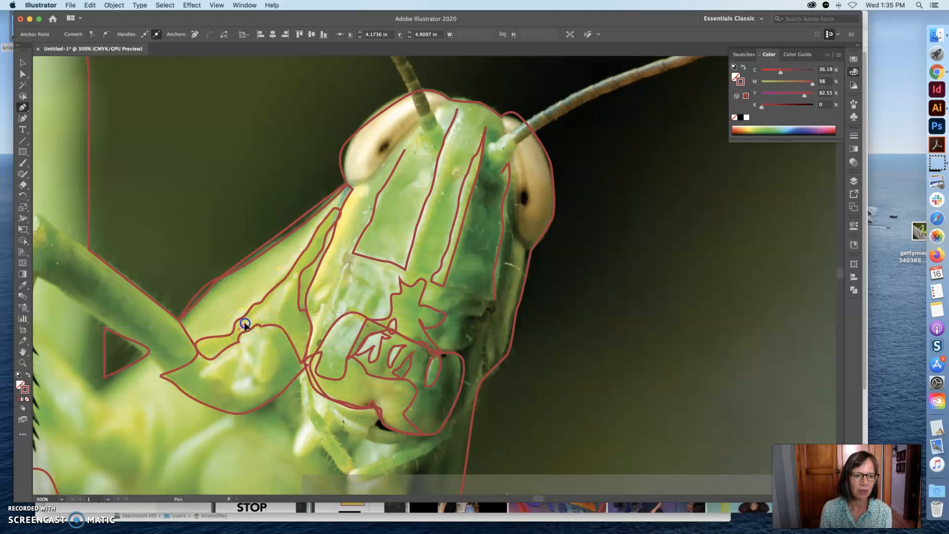
drag(253, 314, 289, 294)
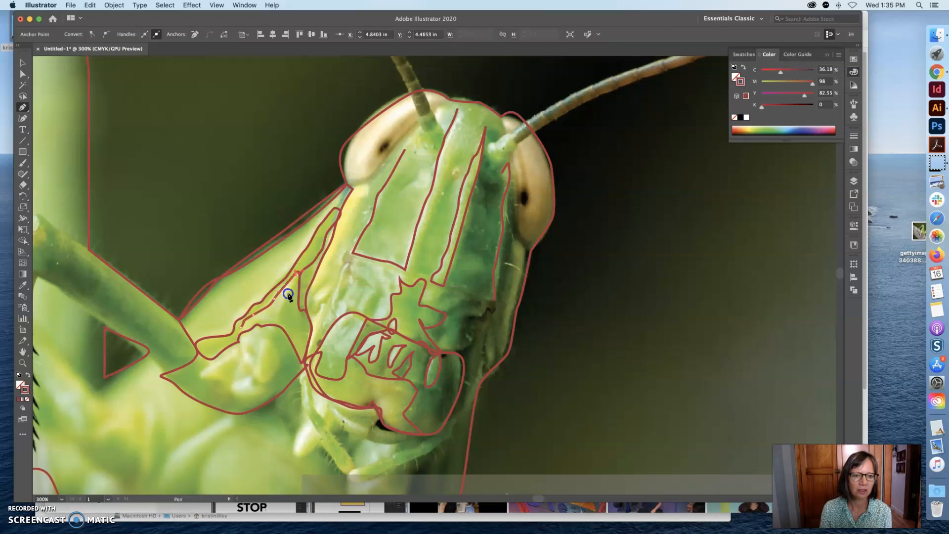
click(277, 315)
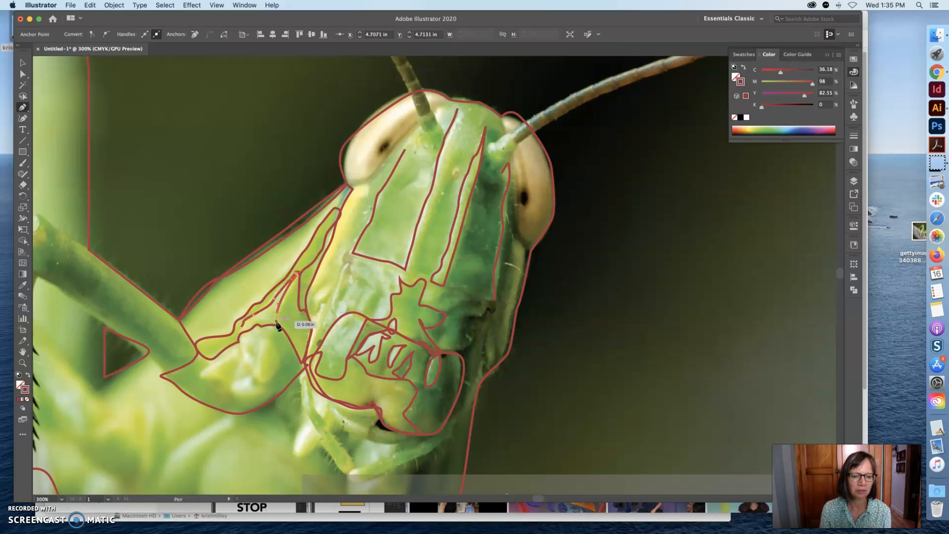
drag(272, 328, 245, 336)
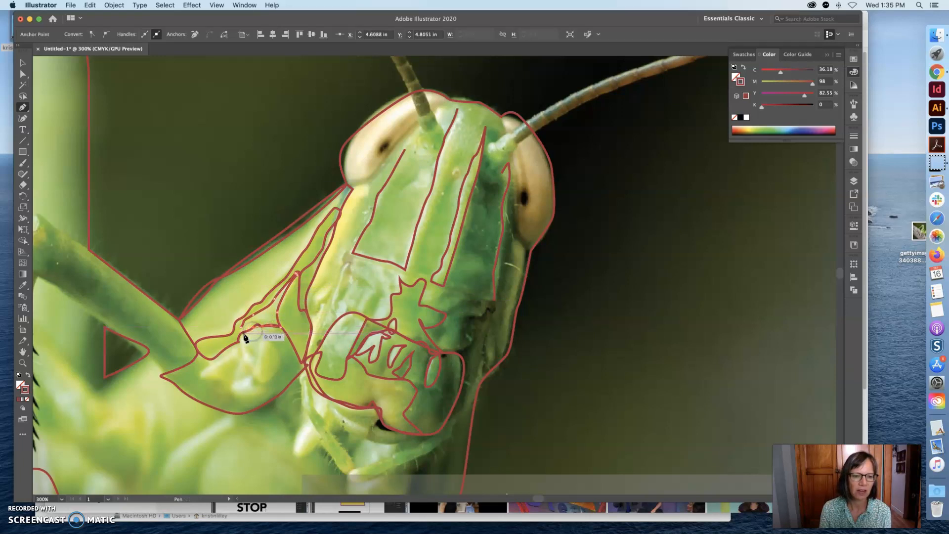
click(242, 327)
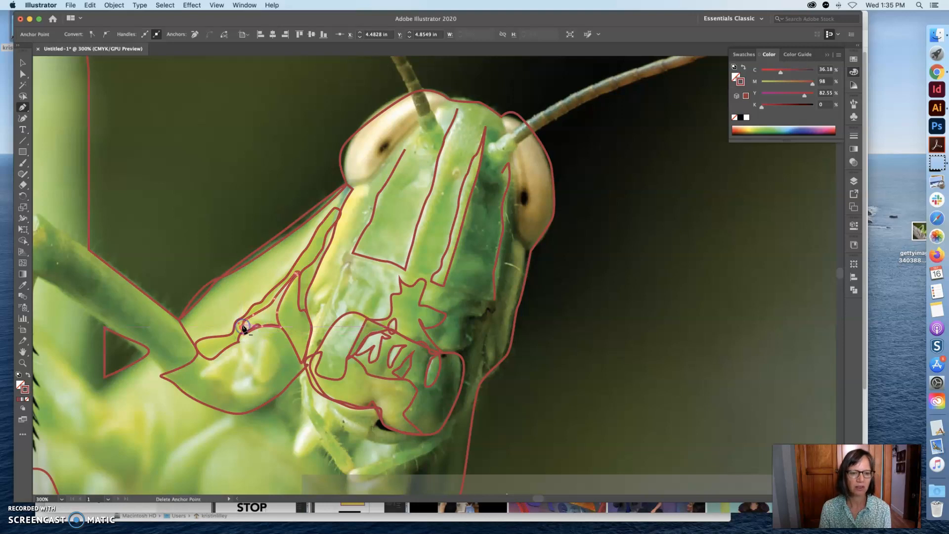
Draw a small faceted shape around the rounded neck bump and move its upper anchor point to fit the photo
super+click(267, 341)
mouse_move(266, 340)
mouse_down()
mouse_move(275, 351)
mouse_move(267, 385)
mouse_move(256, 376)
mouse_move(260, 352)
mouse_up()
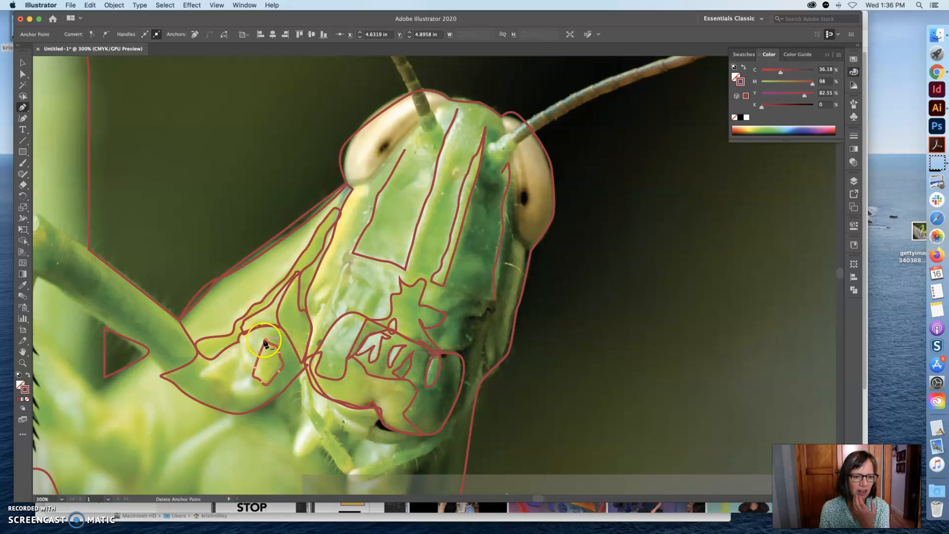
click(22, 73)
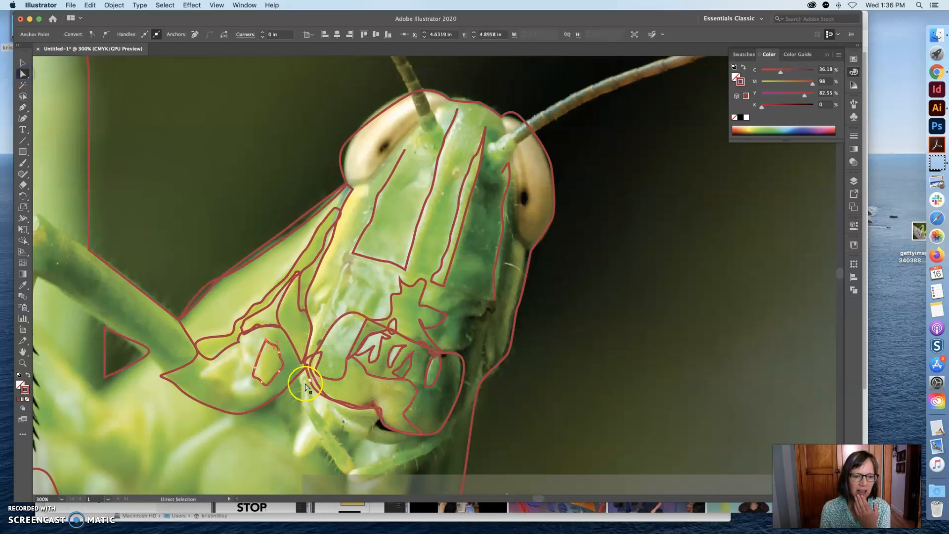
mouse_move(270, 344)
mouse_down()
mouse_move(287, 340)
mouse_move(264, 335)
mouse_move(254, 353)
mouse_up()
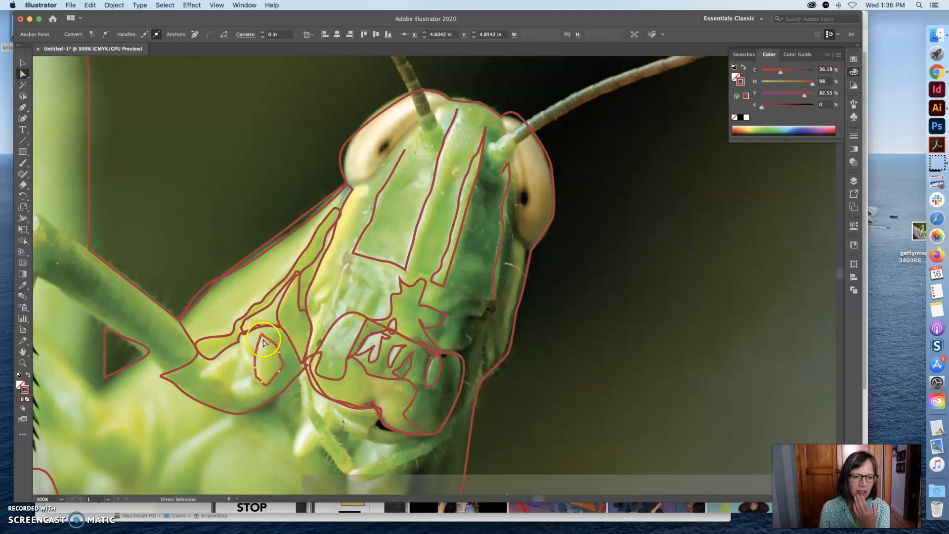
drag(262, 335, 264, 341)
Trace open contour lines along the pale neck highlight beside the small faceted shape
click(19, 96)
click(22, 107)
click(200, 377)
mouse_move(200, 377)
mouse_down()
mouse_move(235, 355)
mouse_move(203, 374)
mouse_move(213, 389)
mouse_up()
click(240, 341)
click(247, 338)
drag(241, 345, 255, 370)
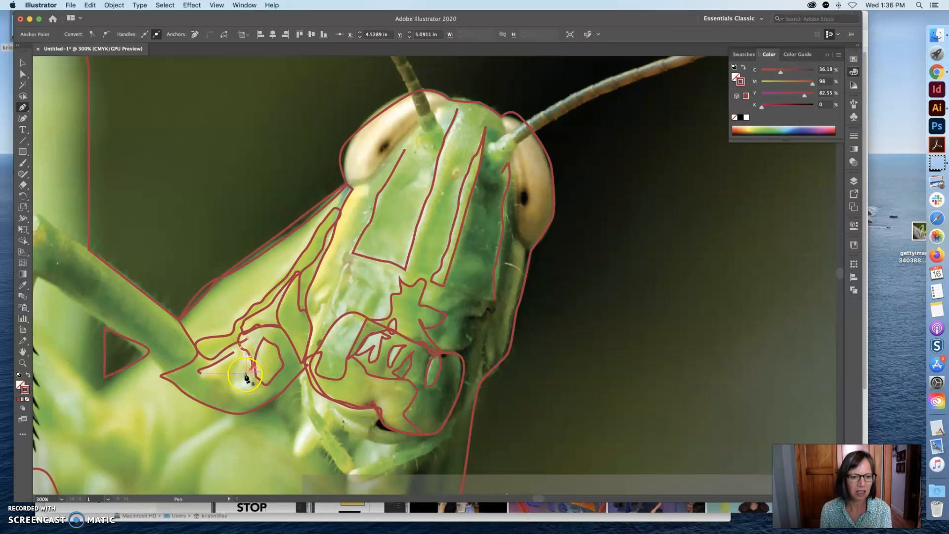
Draw a small closed highlight shape near the neck's lower edge, below the open contour lines
drag(229, 389, 248, 381)
click(263, 394)
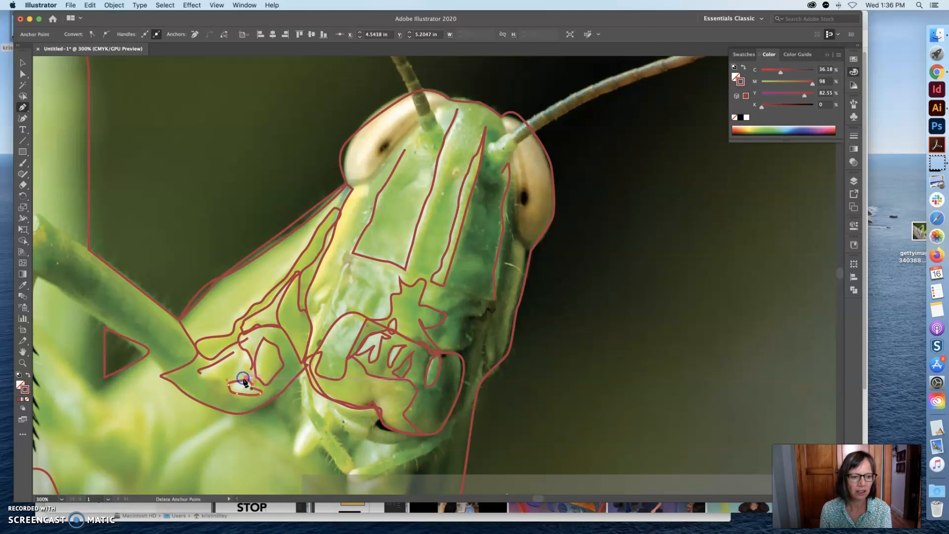
click(262, 382)
click(22, 74)
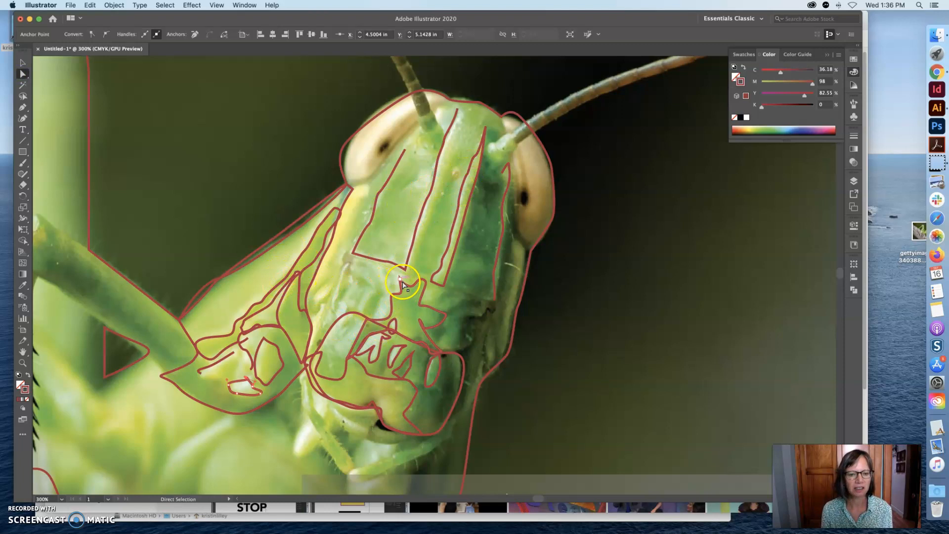
drag(396, 278, 410, 295)
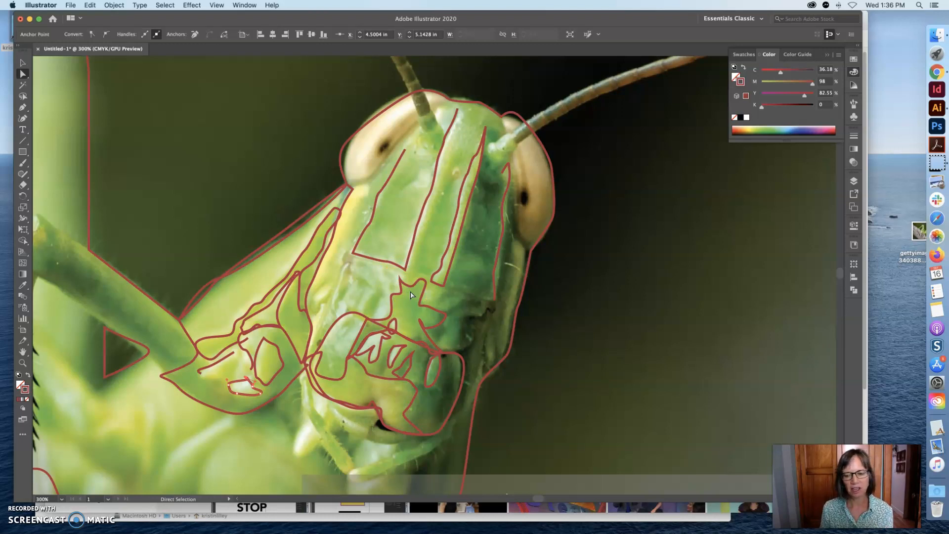
Unlock Layer 1, which holds the grasshopper photo
click(852, 180)
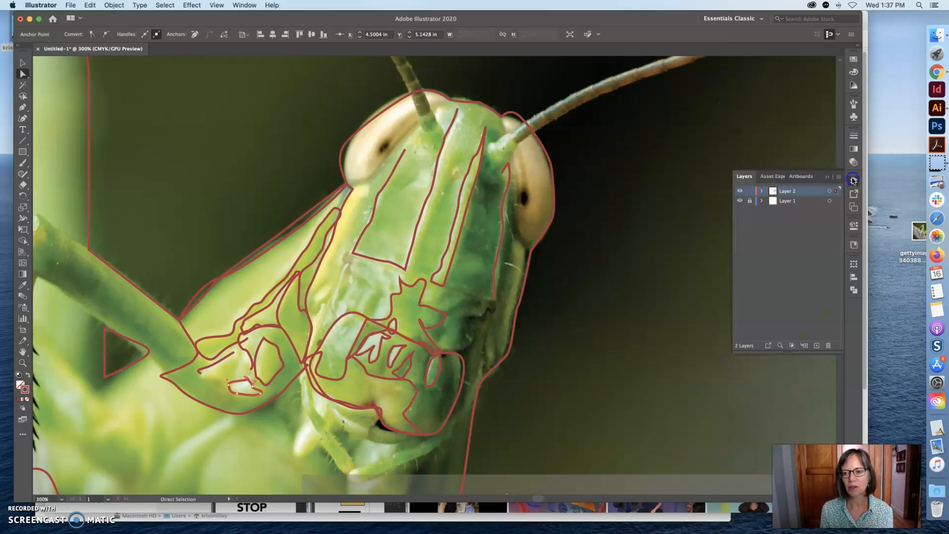
click(750, 201)
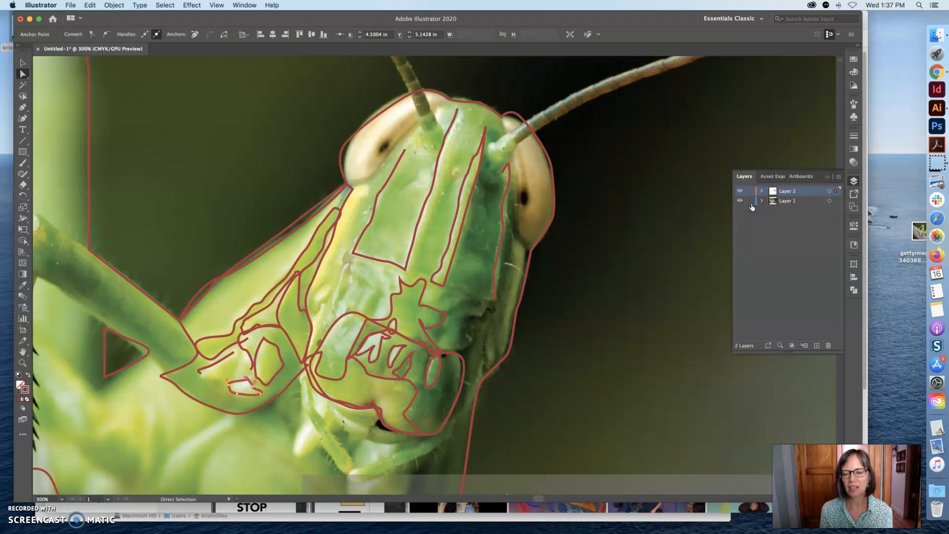
click(386, 242)
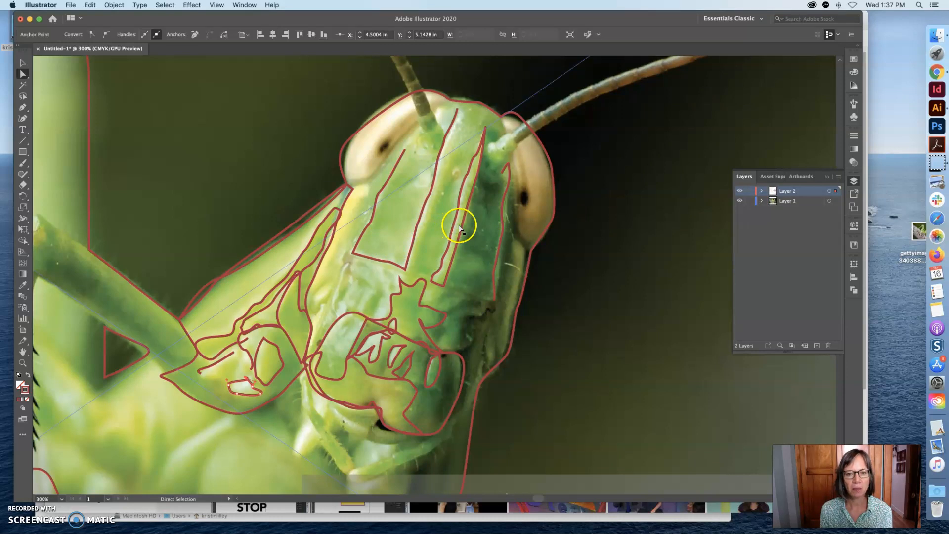
Fill the small faceted neck shape with green sampled from the photo using the Eyedropper
click(22, 285)
click(304, 336)
click(268, 361)
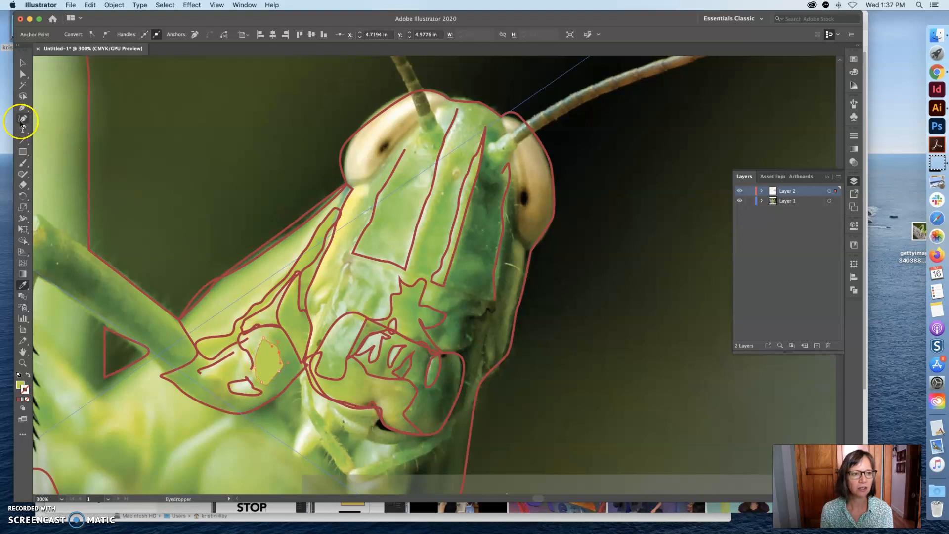
Try to fill the long inner neck shape with green sampled from the photo, and undo the fill
click(22, 77)
click(300, 310)
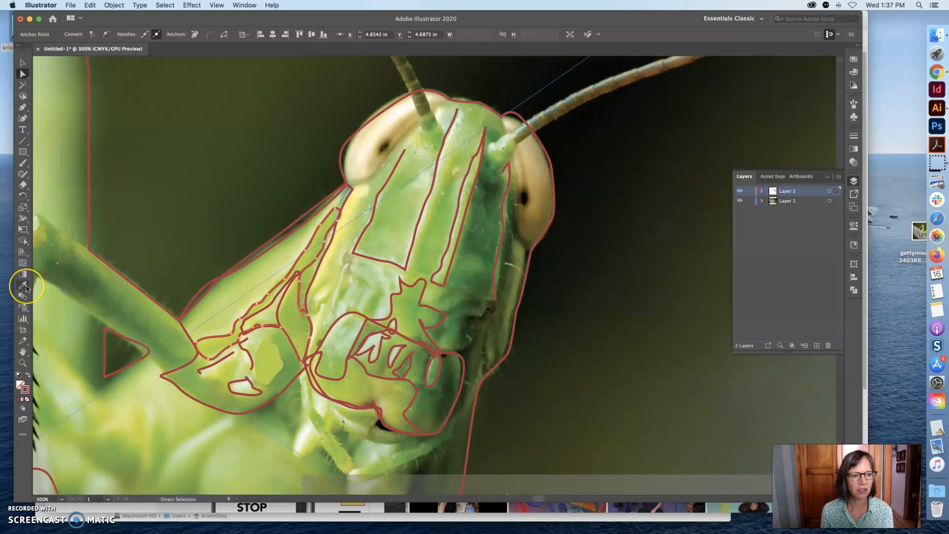
click(295, 318)
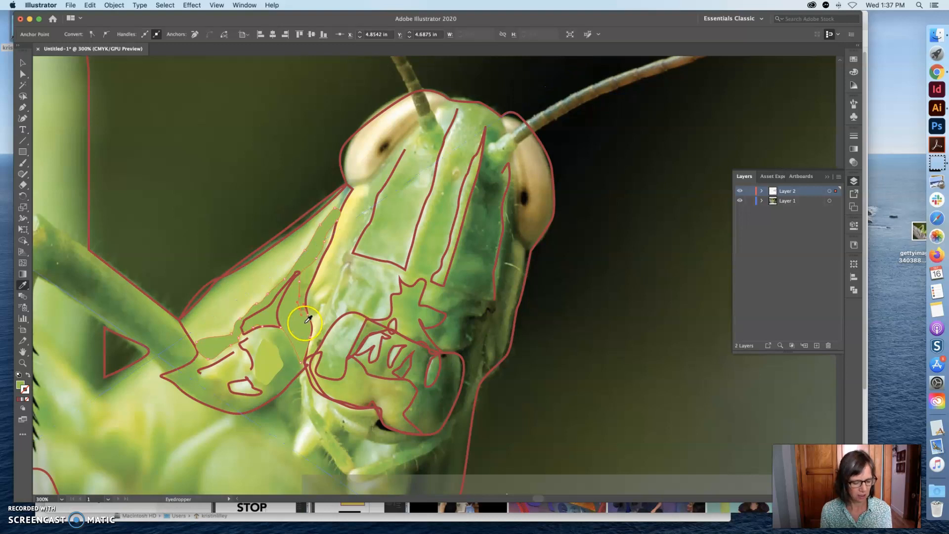
click(307, 319)
click(302, 312)
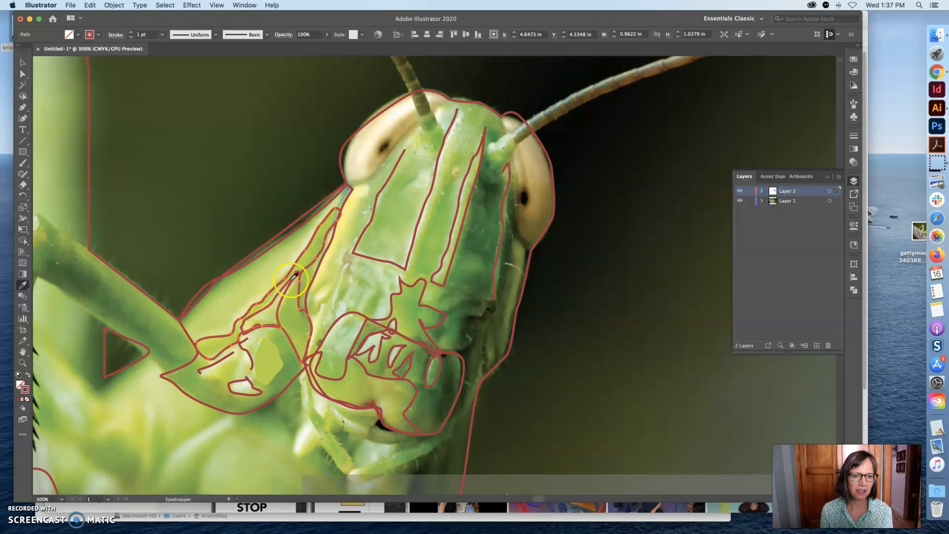
click(295, 316)
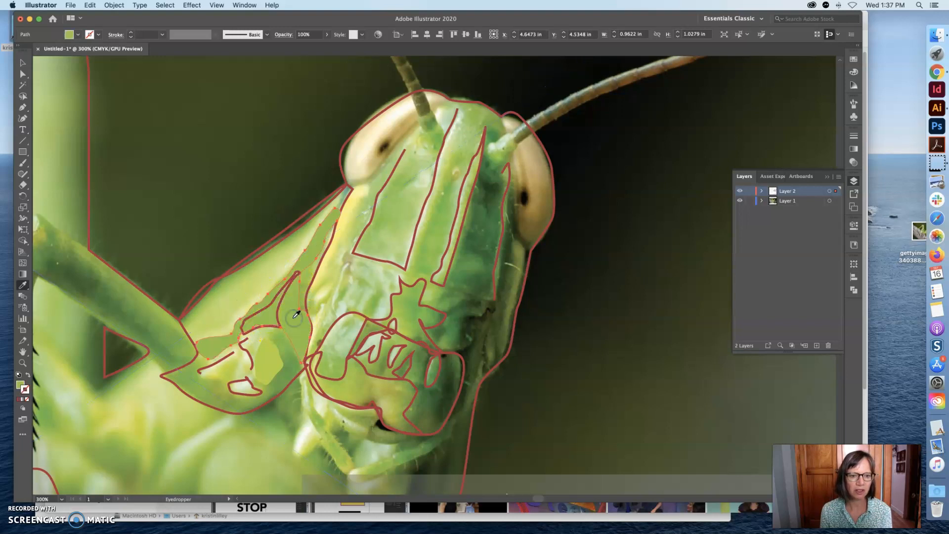
key(super+z)
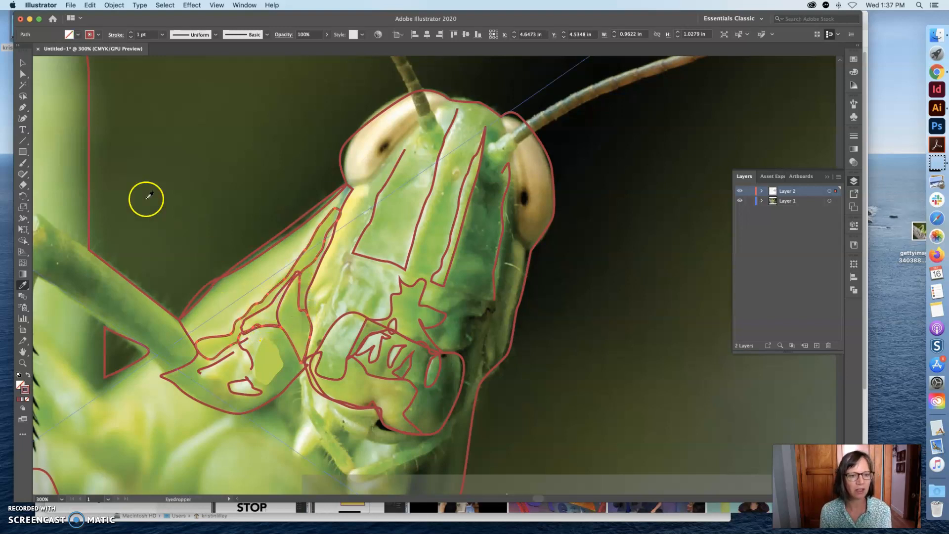
click(19, 75)
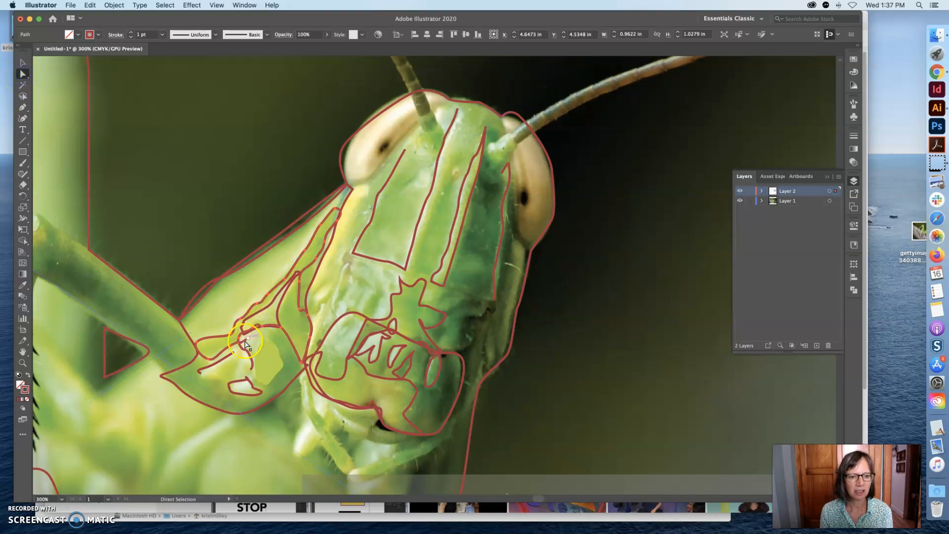
Fill the inner shape in the middle of the neck with light green sampled from the photo using the Eyedropper
click(255, 318)
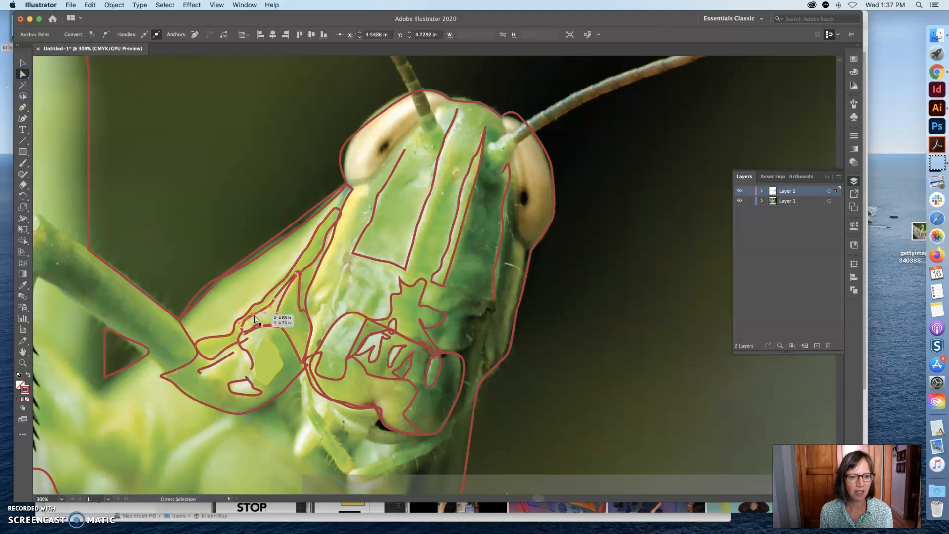
click(22, 285)
click(270, 314)
click(273, 310)
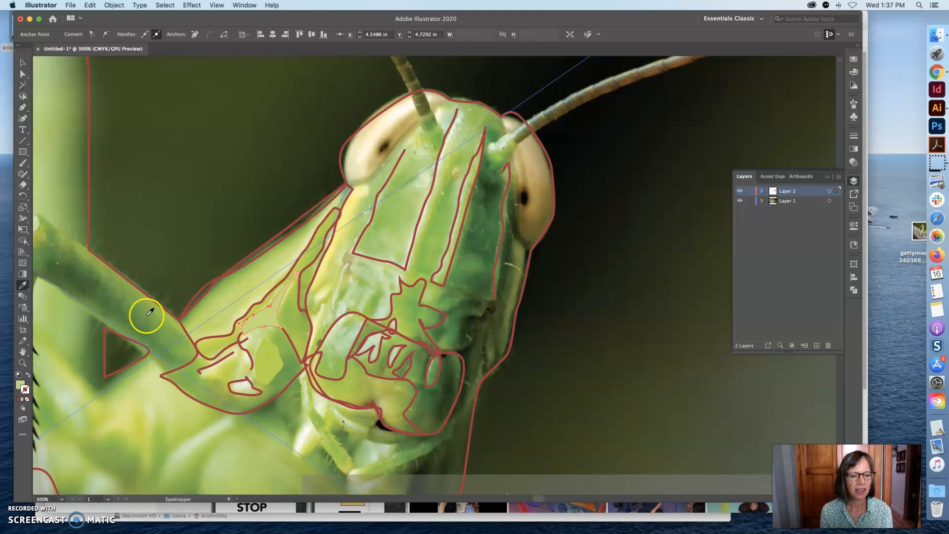
Fill the small highlight shape near the neck's lower edge with pale green sampled from the photo, replacing the first color pick
click(23, 74)
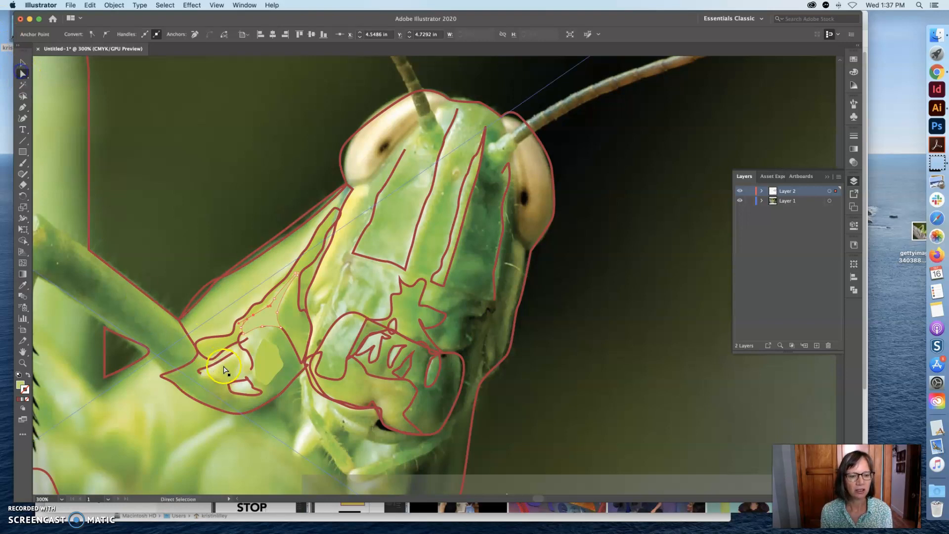
click(240, 384)
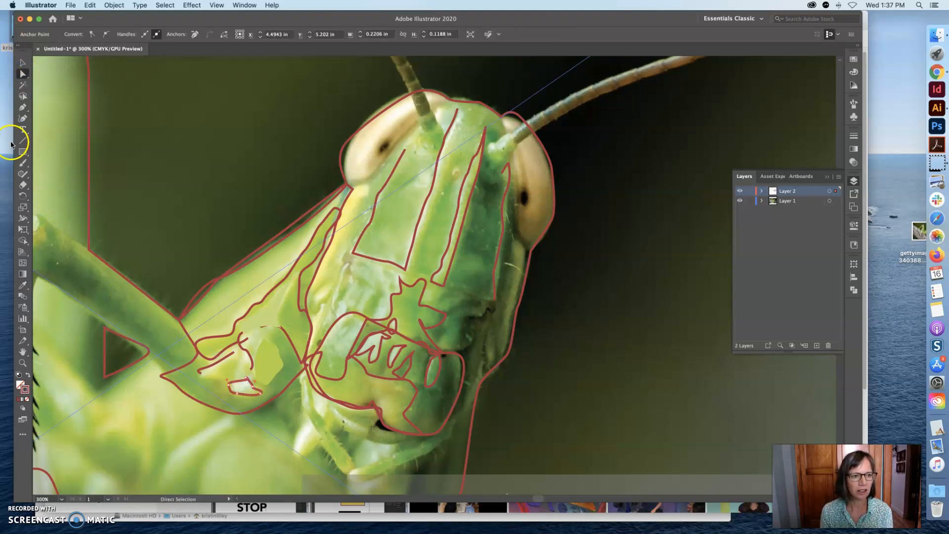
click(23, 285)
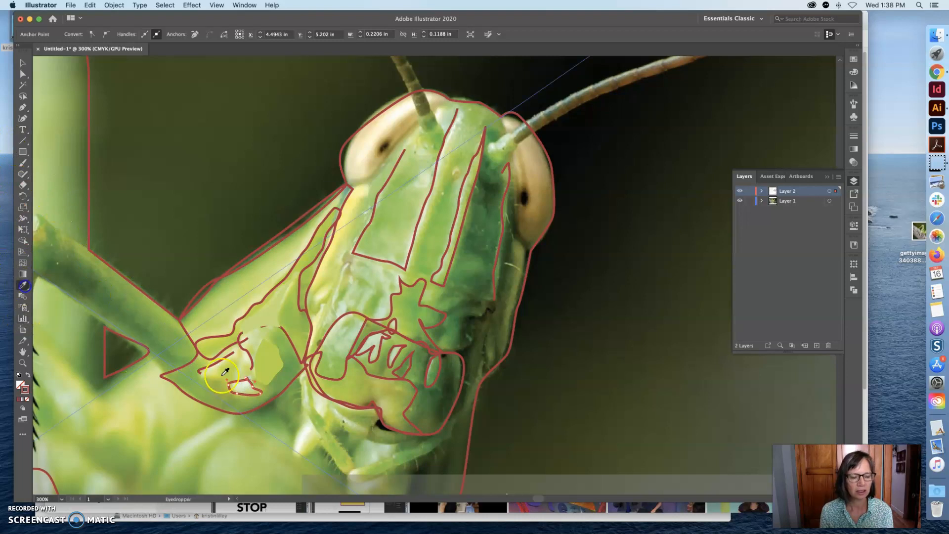
click(249, 382)
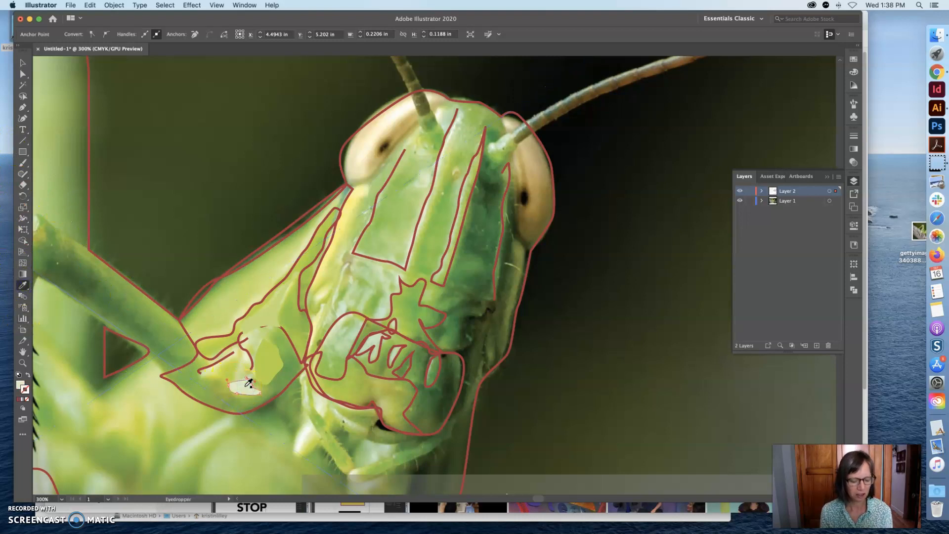
click(252, 383)
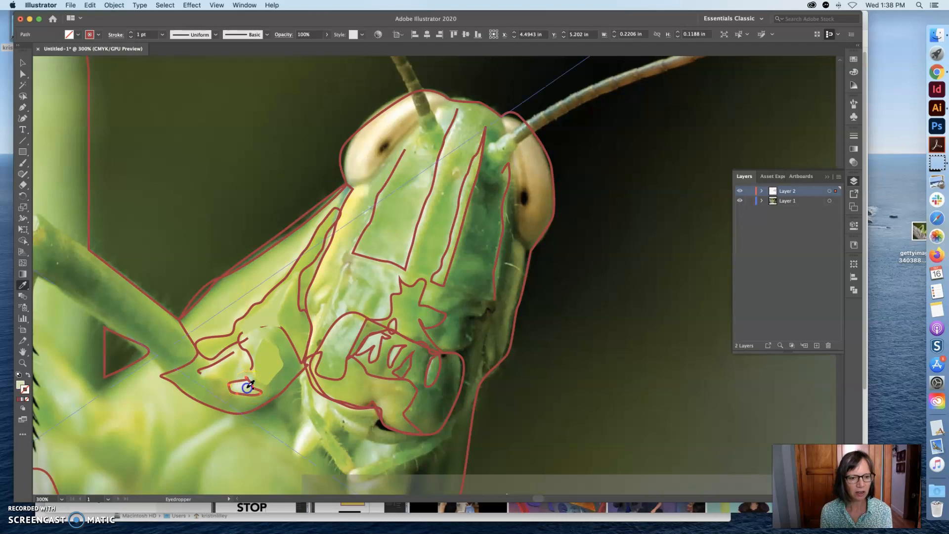
click(250, 384)
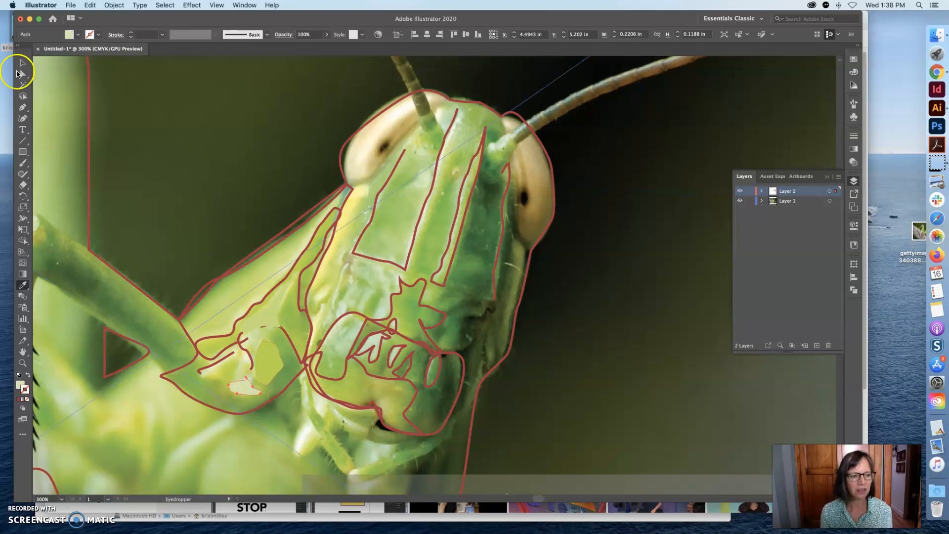
Give the two open contour lines on the neck a pale stroke color sampled from the photo, with no fill
click(22, 74)
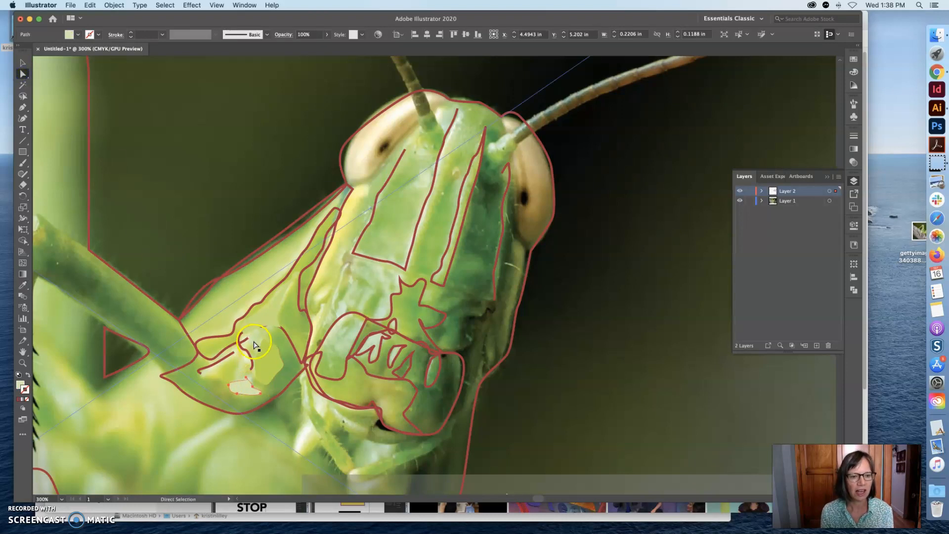
click(227, 357)
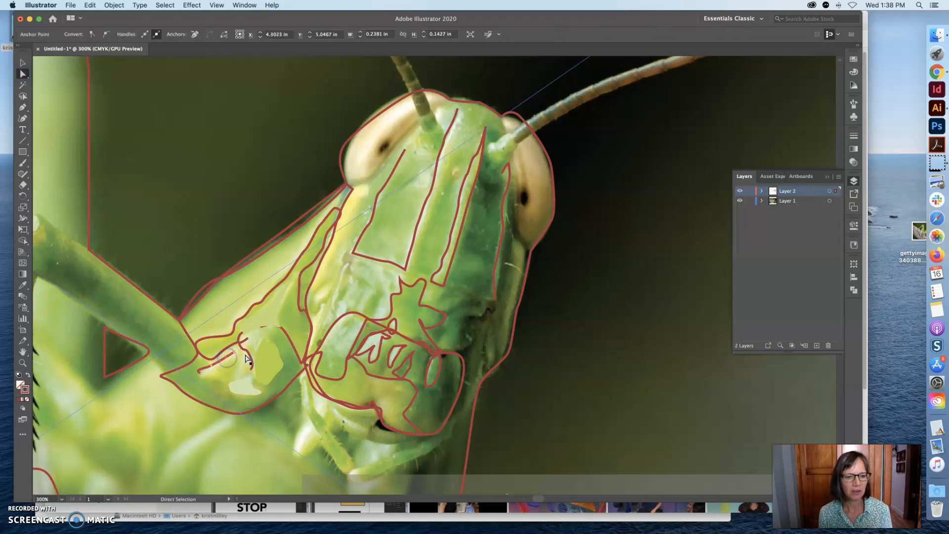
click(248, 356)
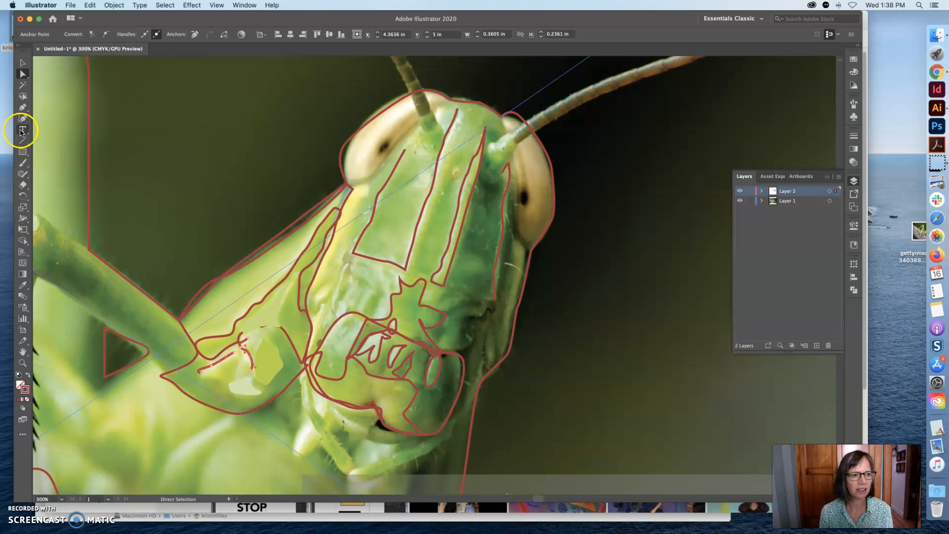
click(21, 286)
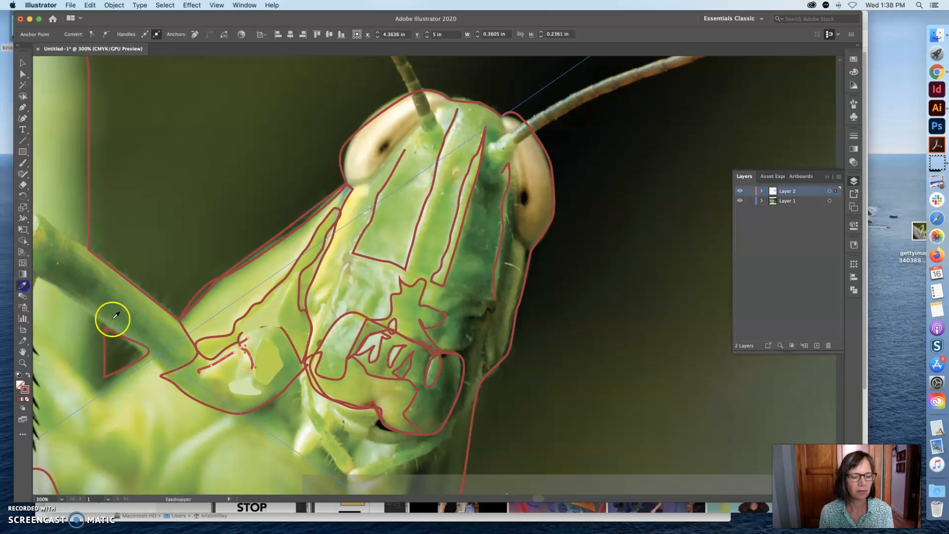
click(211, 367)
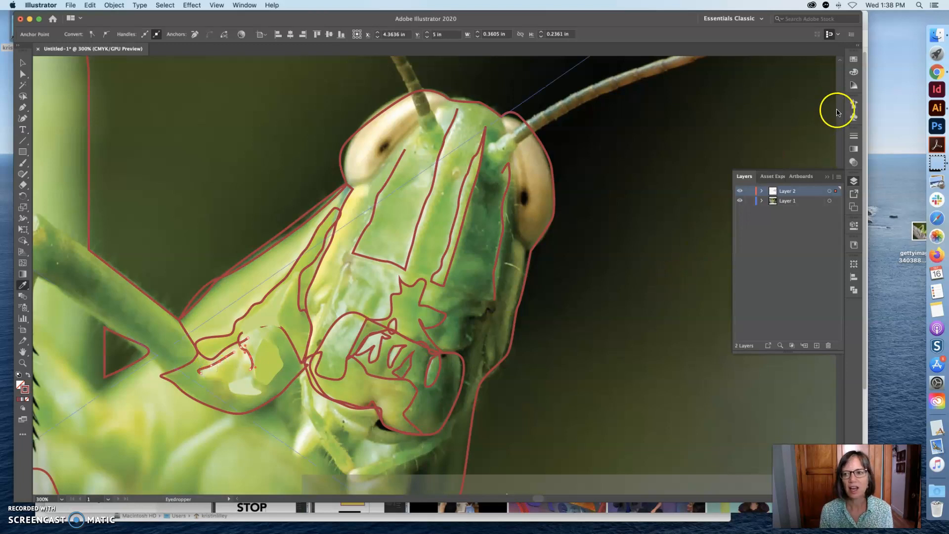
click(854, 72)
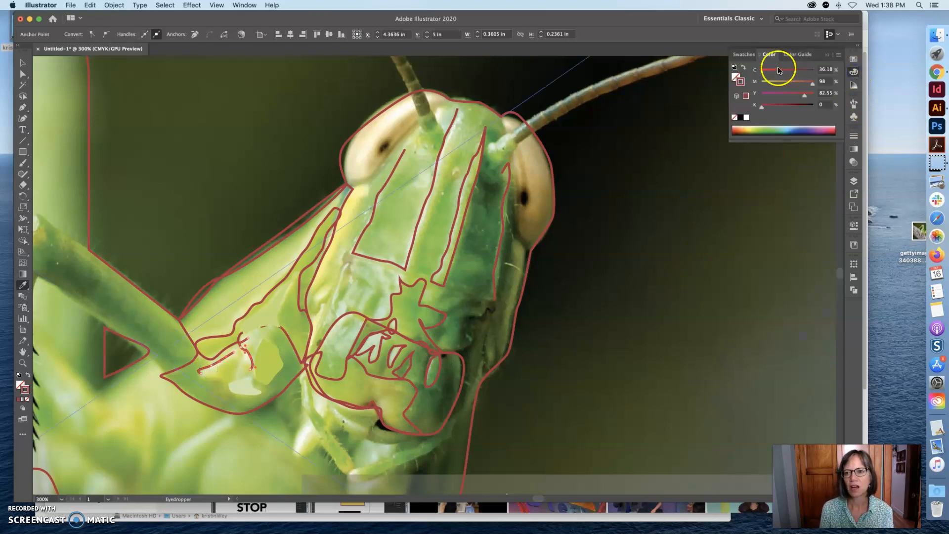
click(248, 353)
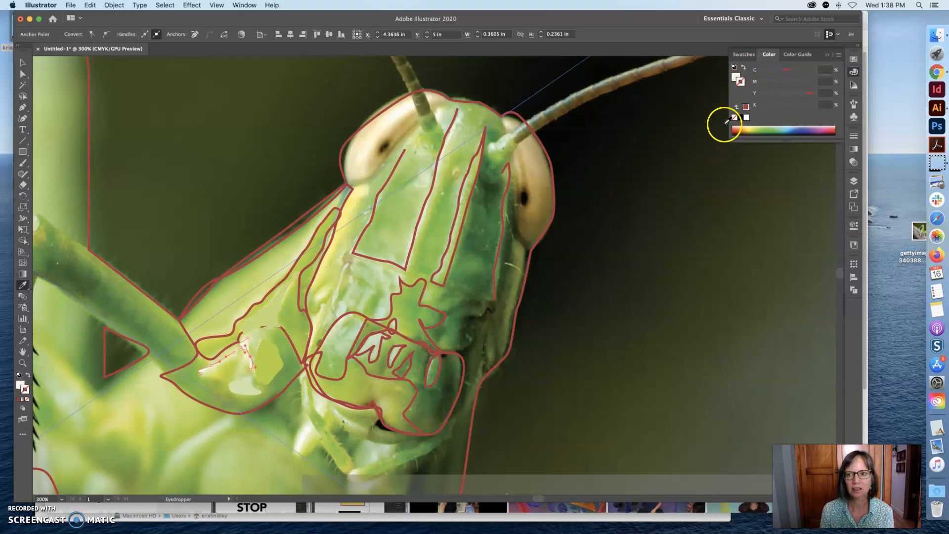
click(744, 67)
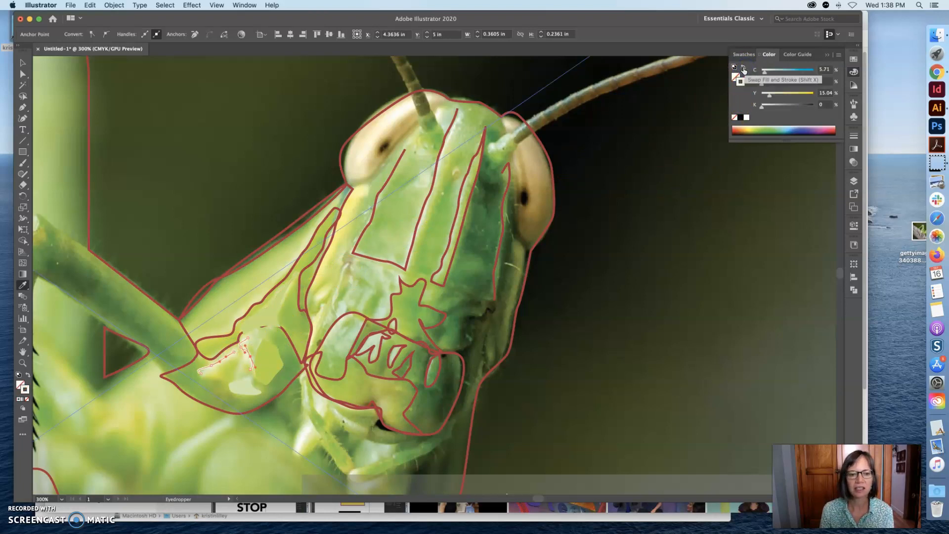
Set the two open contour lines' stroke to a round cap and a weight of 2 pt
click(854, 136)
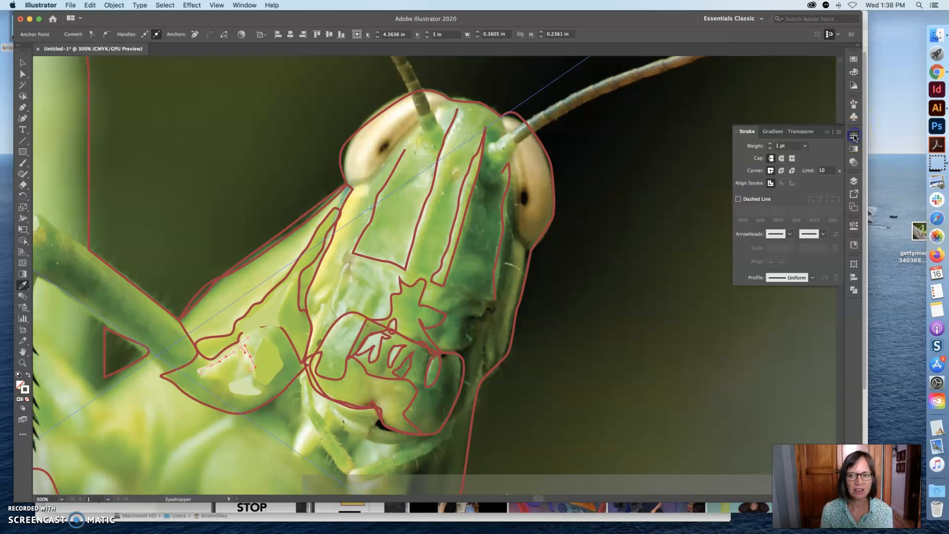
click(780, 158)
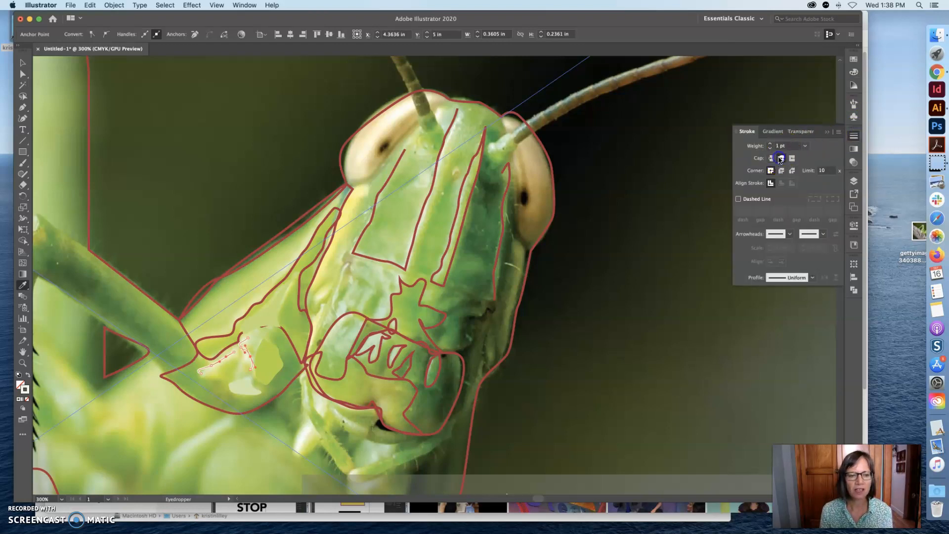
click(804, 145)
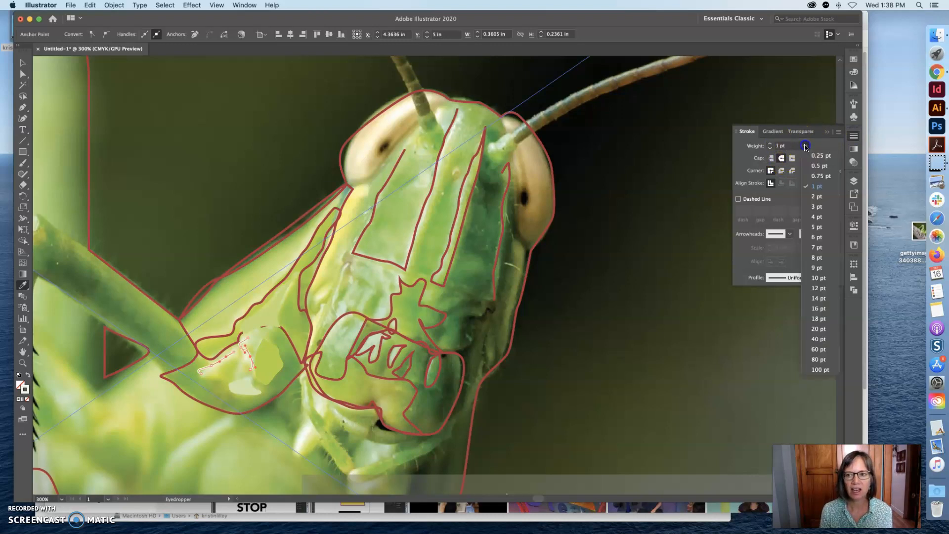
click(816, 196)
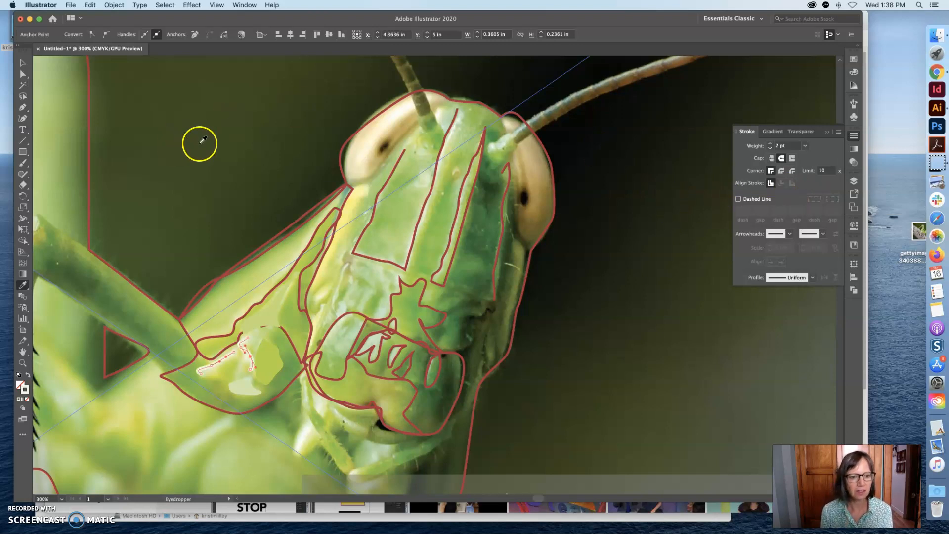
Fill the long inner neck shape with medium green sampled from the photo using the Eyedropper
click(22, 73)
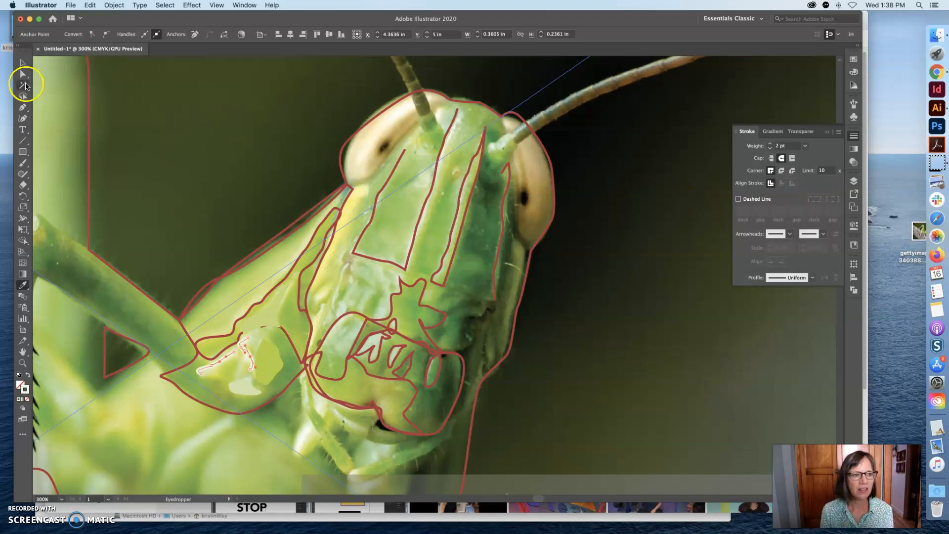
click(274, 288)
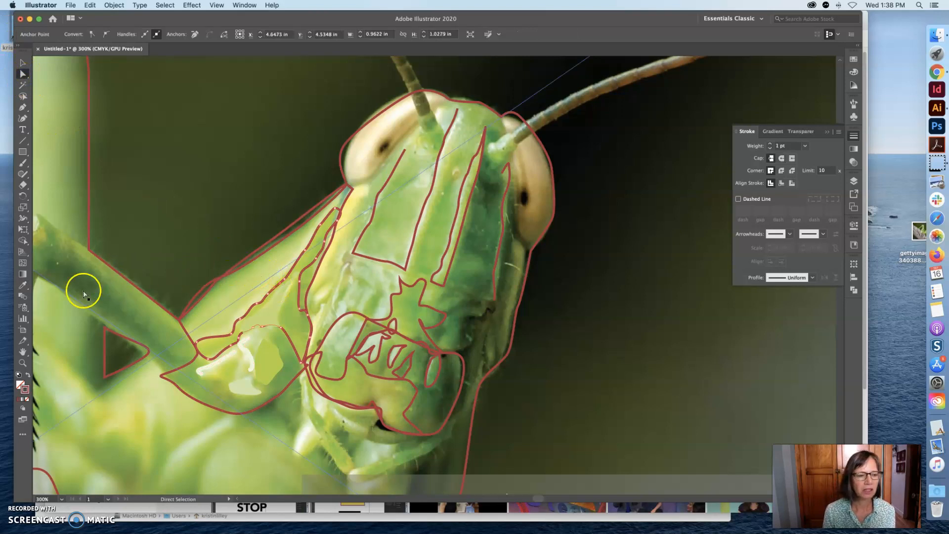
click(22, 285)
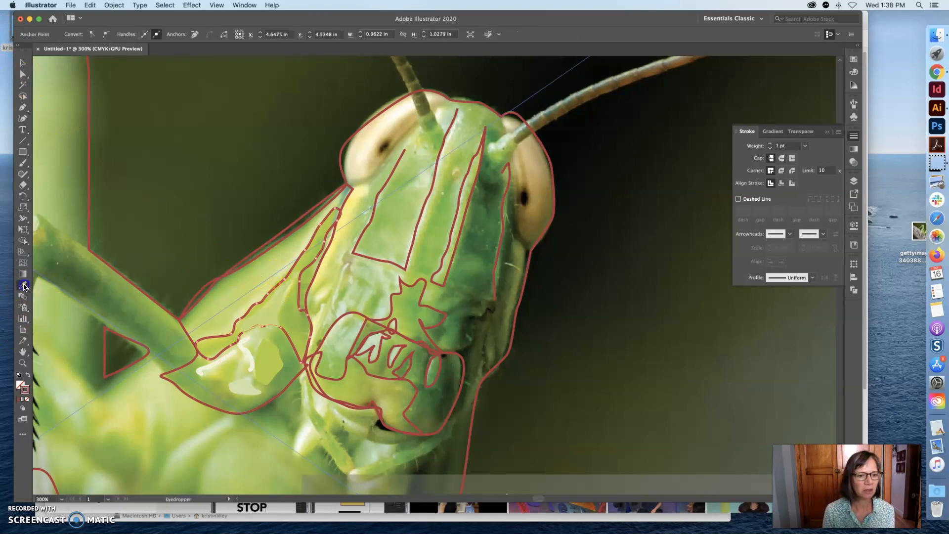
click(293, 317)
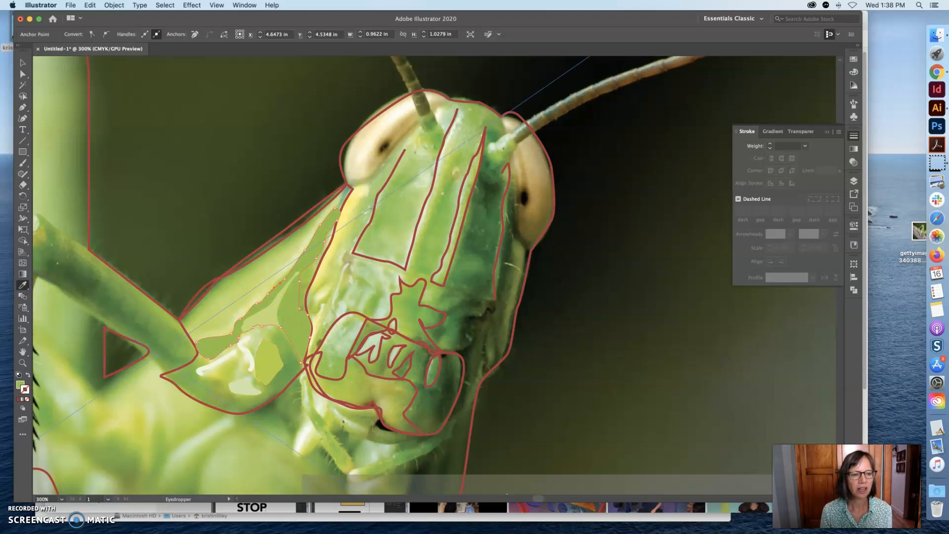
Try to fill the outer neck outline with light green sampled from the photo
click(22, 74)
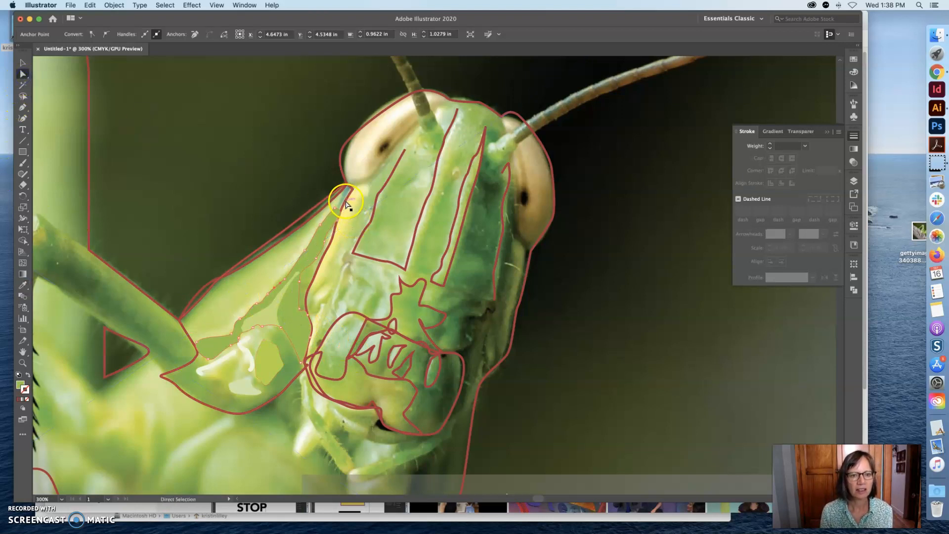
click(346, 203)
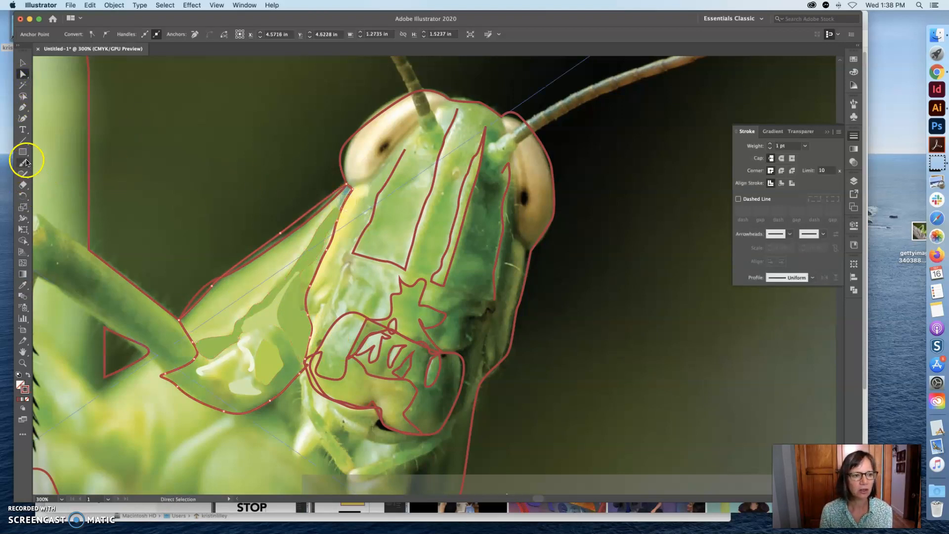
click(22, 285)
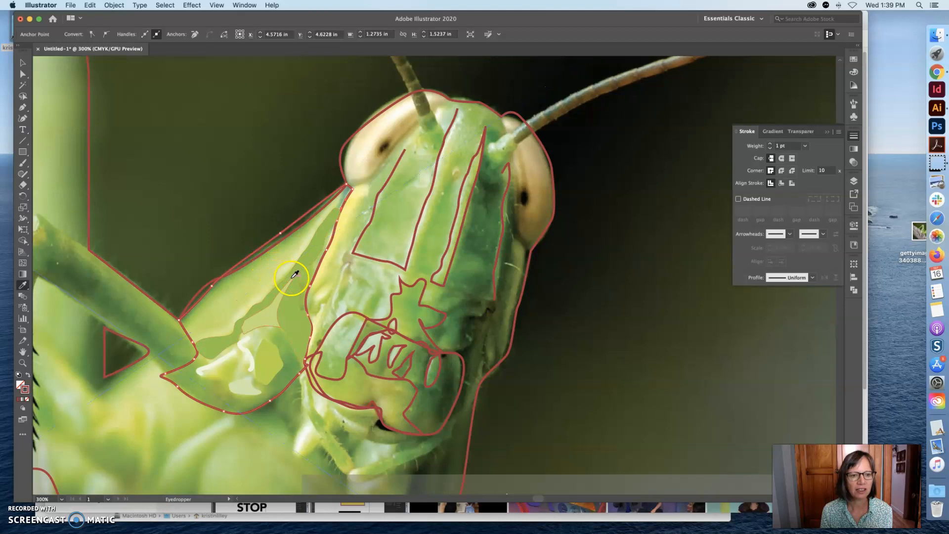
click(267, 270)
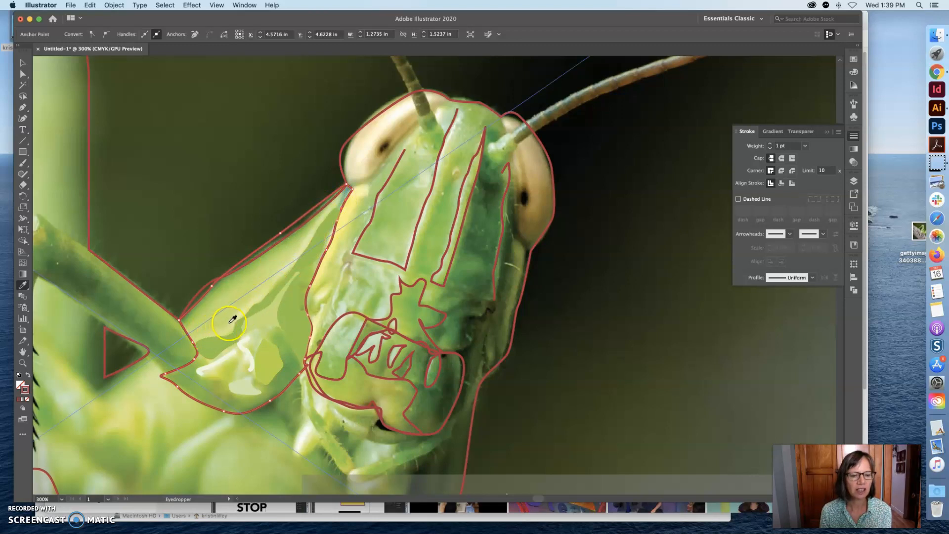
Draw a long, narrow closed highlight shape with the Pen tool along the upper edge of the green inner neck shape
click(22, 74)
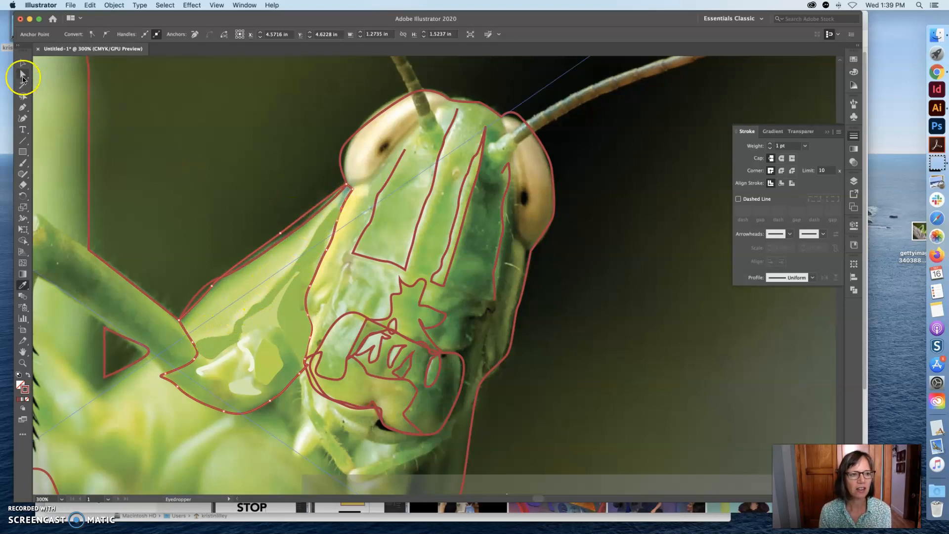
click(86, 151)
click(23, 107)
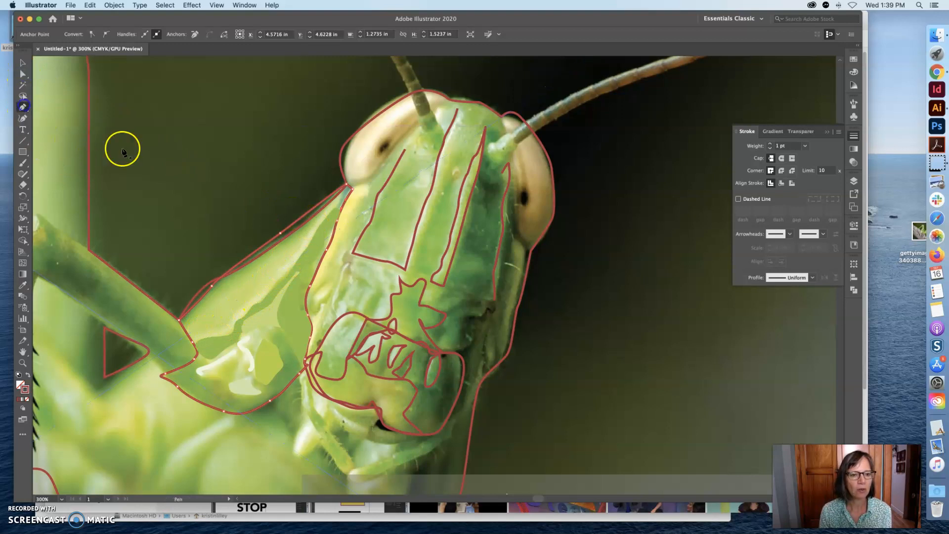
drag(335, 198, 270, 299)
click(276, 283)
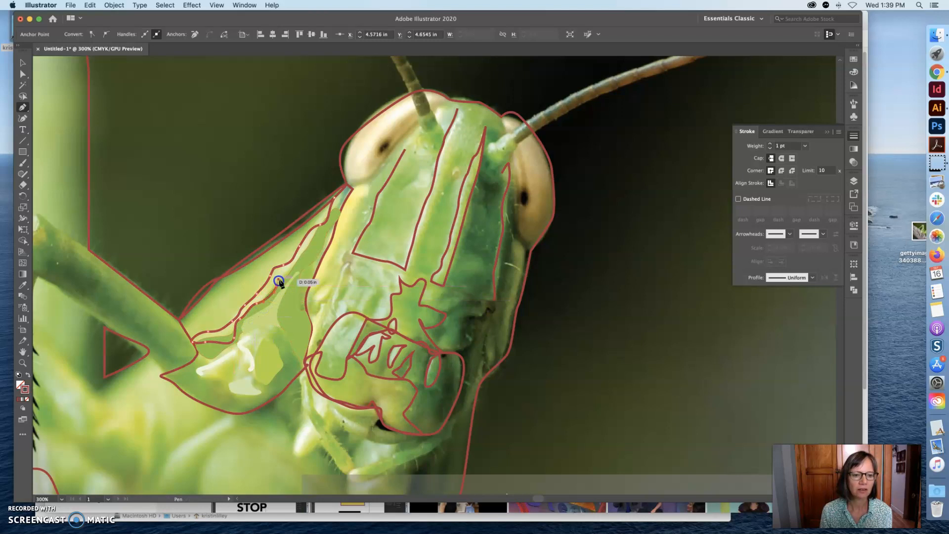
drag(293, 272, 309, 258)
drag(334, 208, 335, 199)
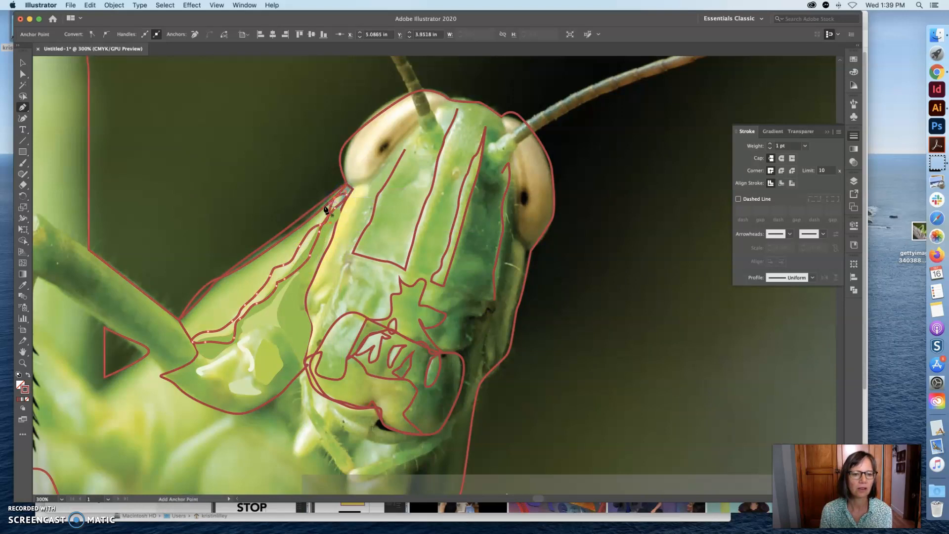
Fill the long, narrow neck highlight shape with pale yellow-green sampled from the photo using the Eyedropper
click(22, 286)
click(229, 273)
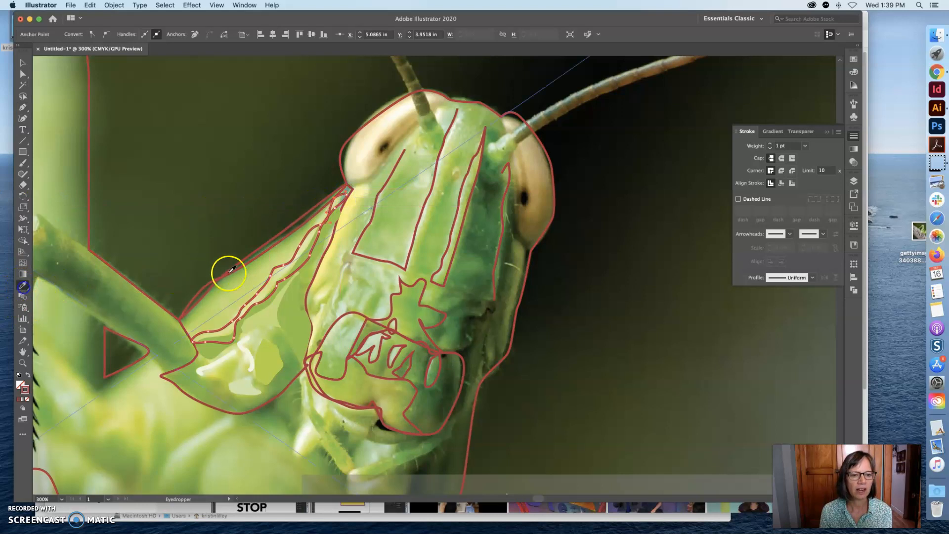
click(265, 288)
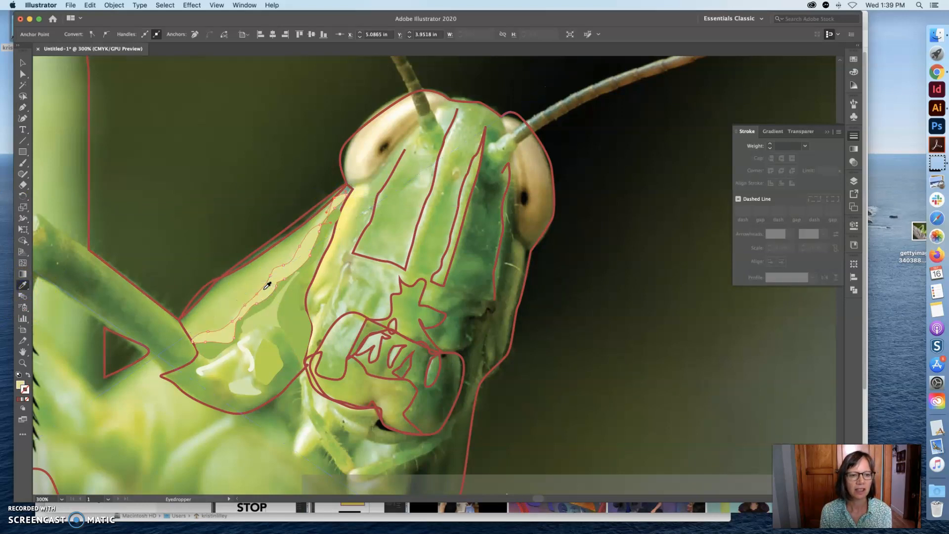
Fill the outer neck outline with light green sampled from the photo using the Eyedropper
click(22, 63)
click(259, 253)
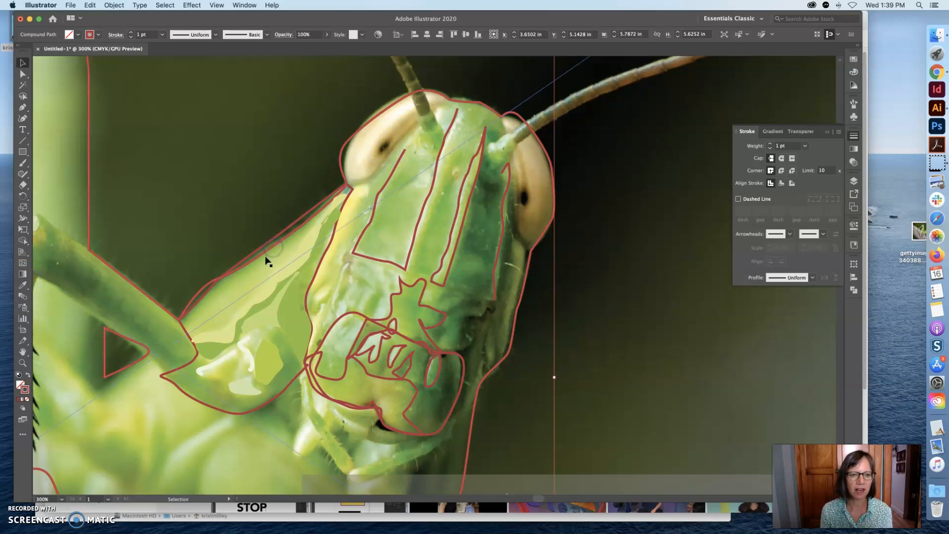
click(320, 264)
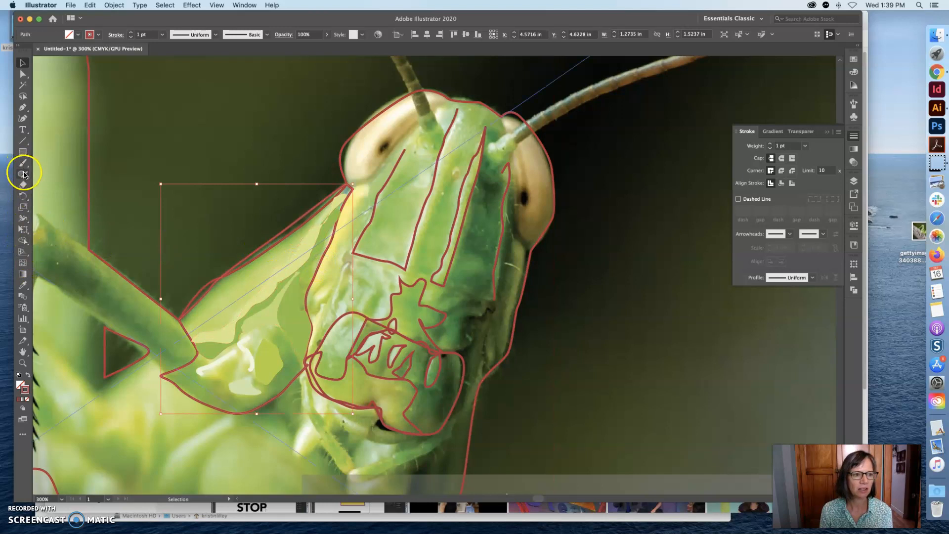
click(22, 286)
click(255, 287)
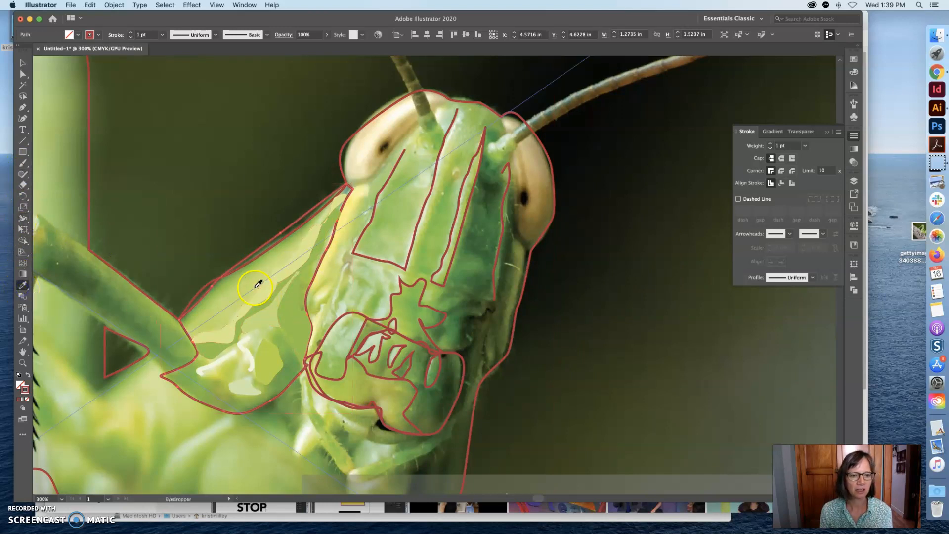
click(248, 275)
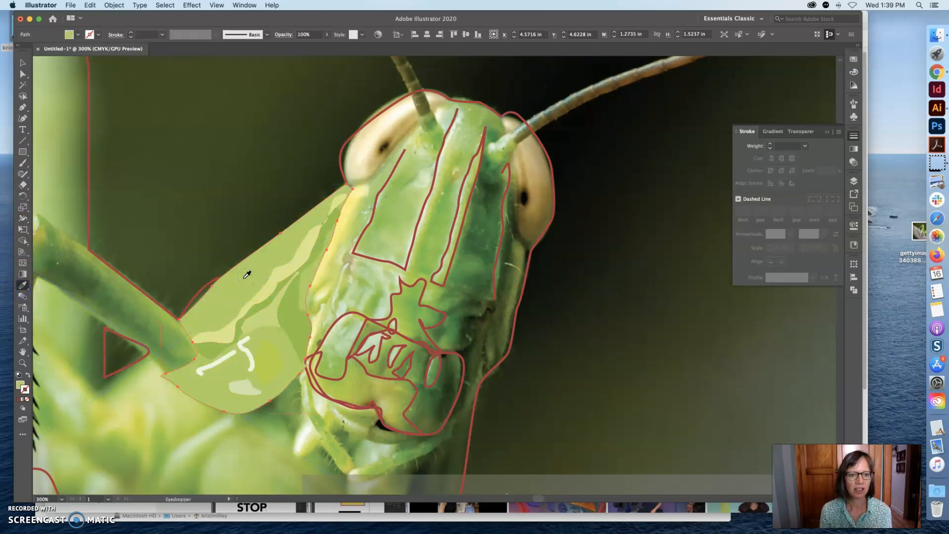
Try filling the grasshopper's whole body outline with yellow-green sampled from the photo, and undo the fill
click(21, 64)
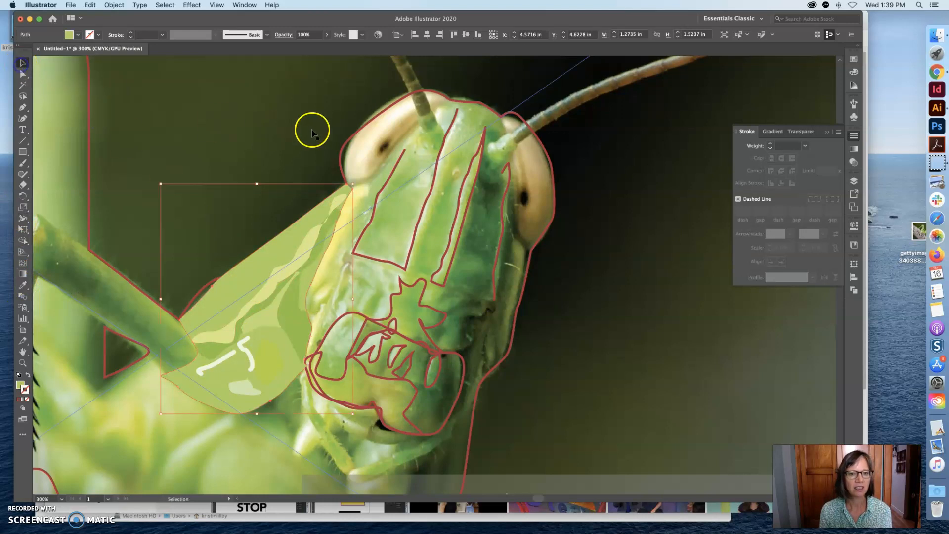
click(356, 133)
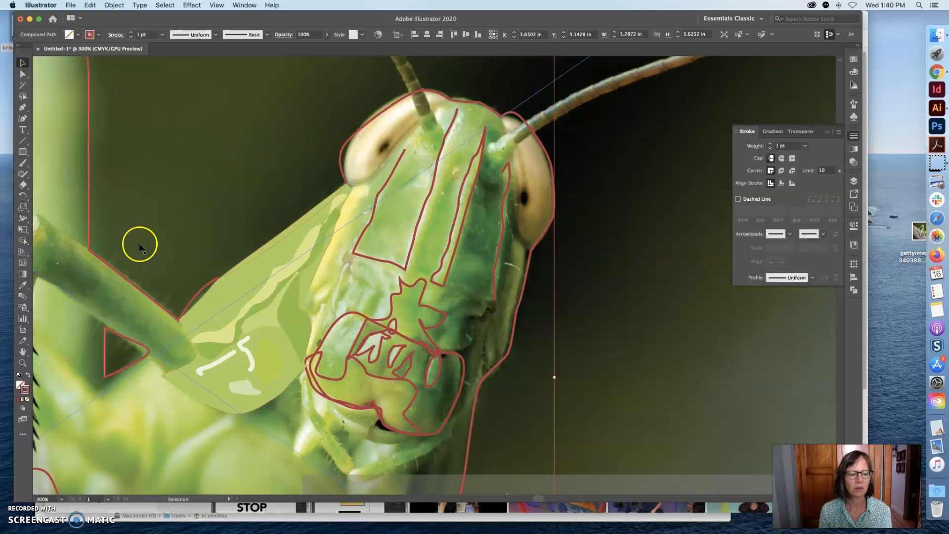
click(23, 286)
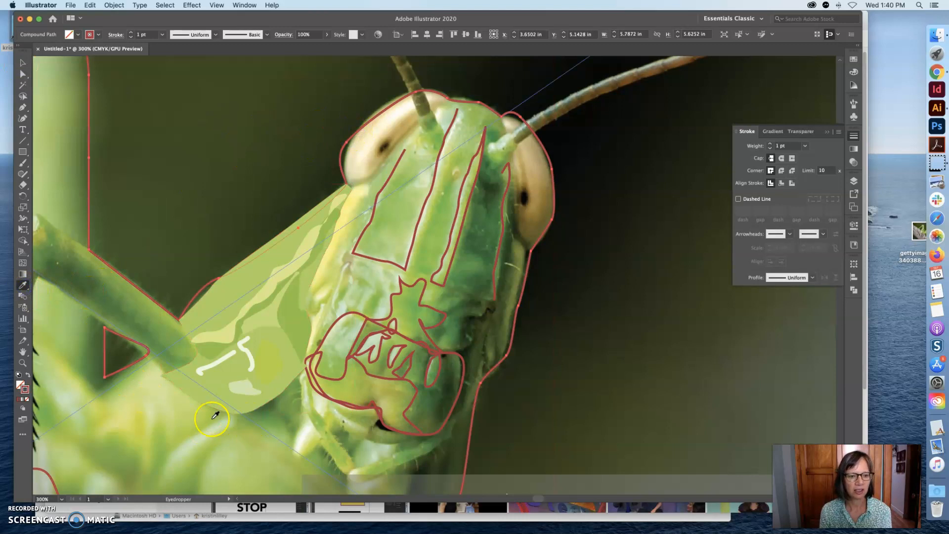
click(188, 420)
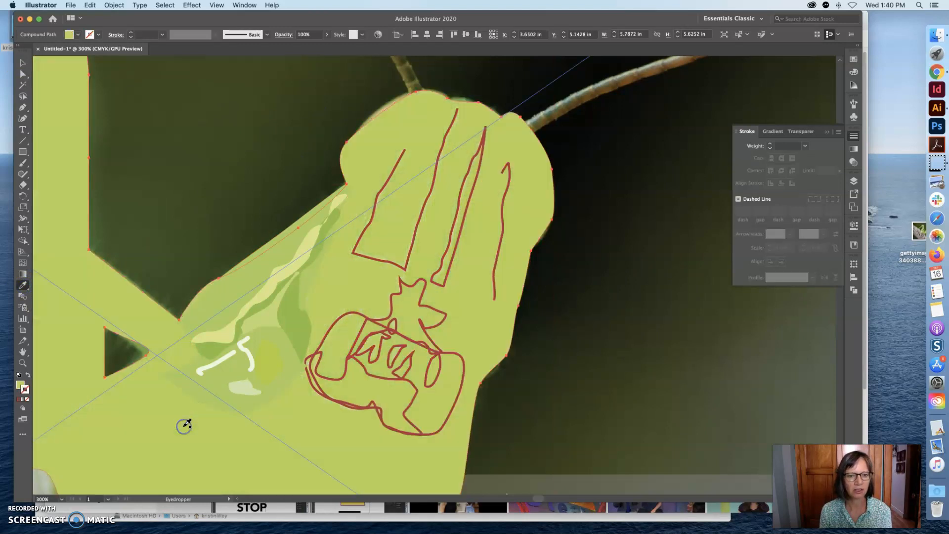
key(super+space)
alt+super+click(278, 433)
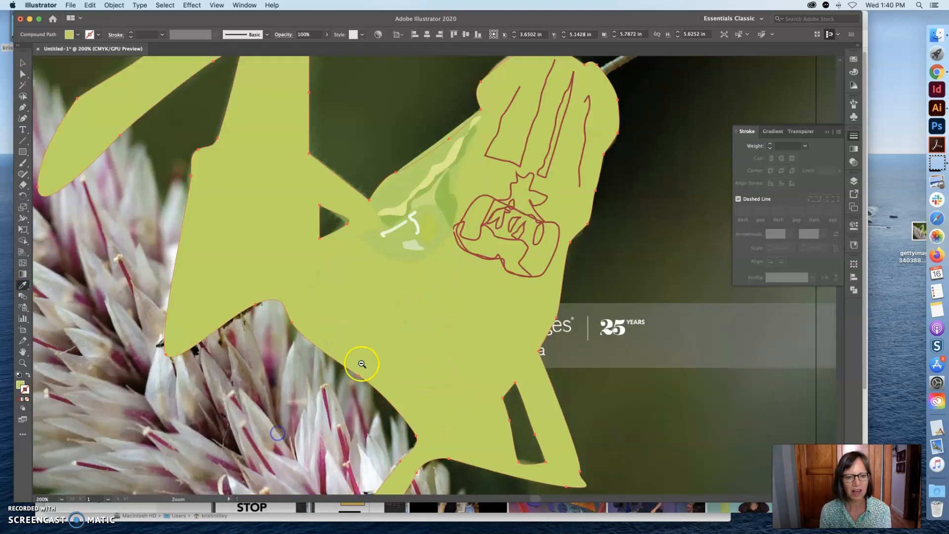
alt+super+click(439, 309)
alt+super+click(438, 310)
alt+super+click(439, 311)
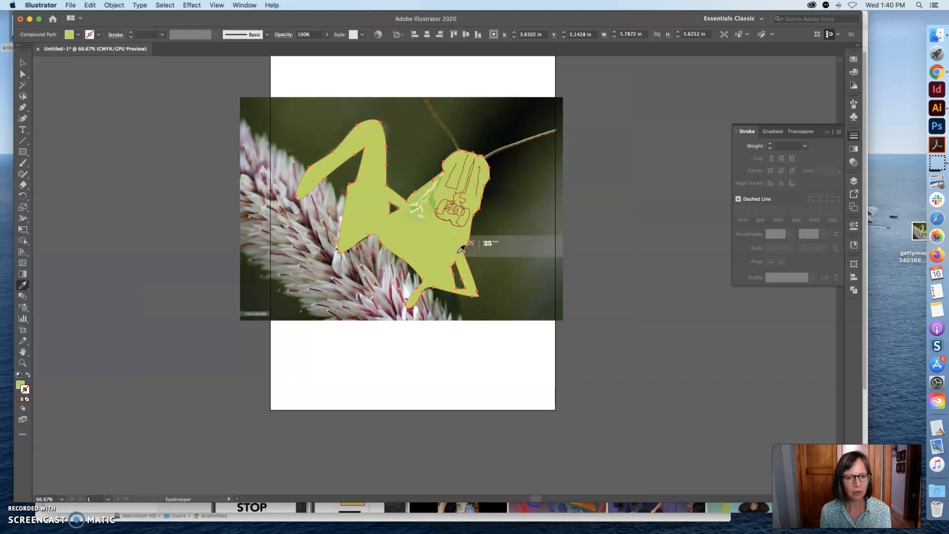
key(super+space)
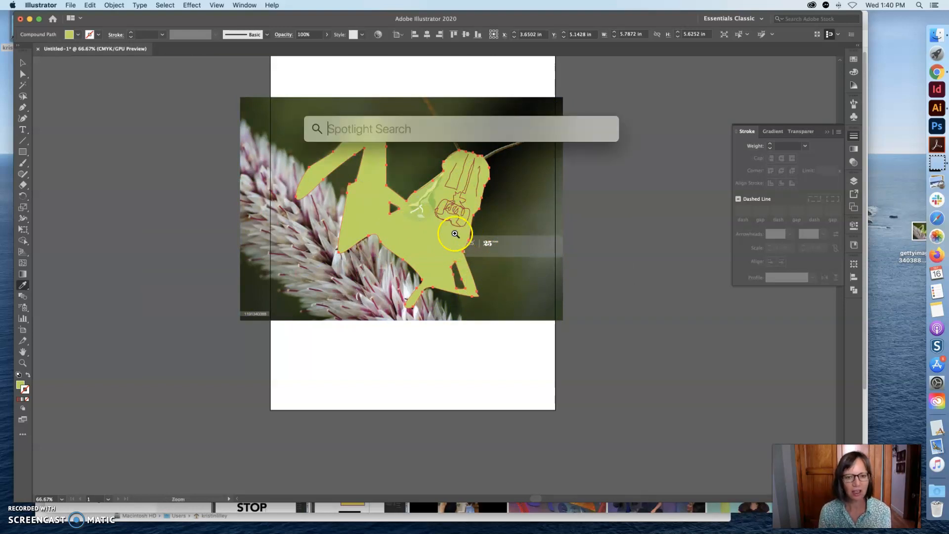
super+click(446, 234)
super+click(439, 237)
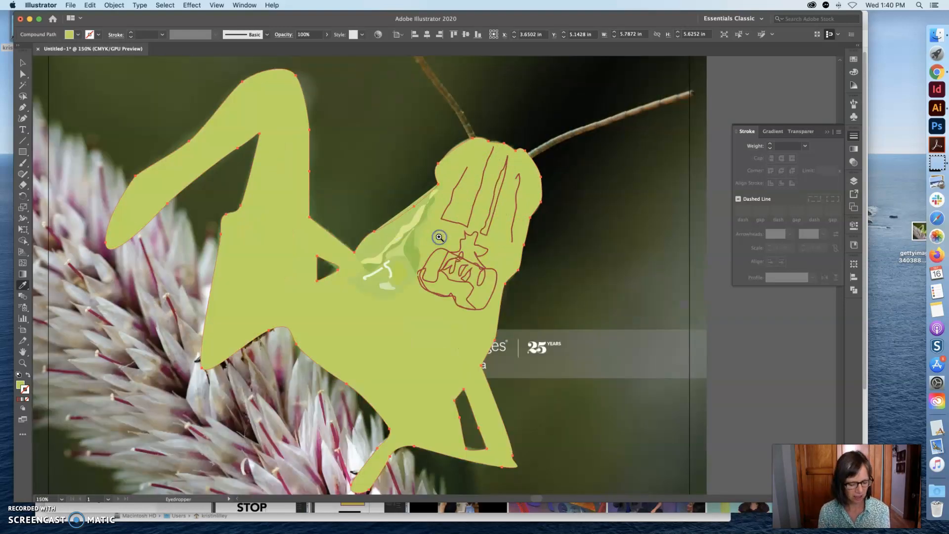
key(super+z)
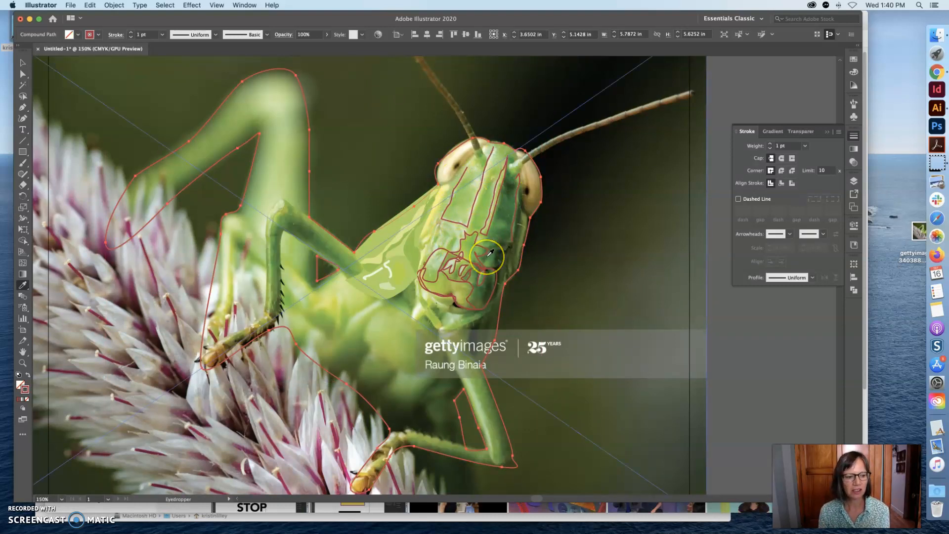
Change the stroke color of the white highlight line on the lower neck to pale yellow-green, C 13, M 0, Y 43, K 0, and deselect it
key(super+space)
super+click(397, 264)
super+click(428, 269)
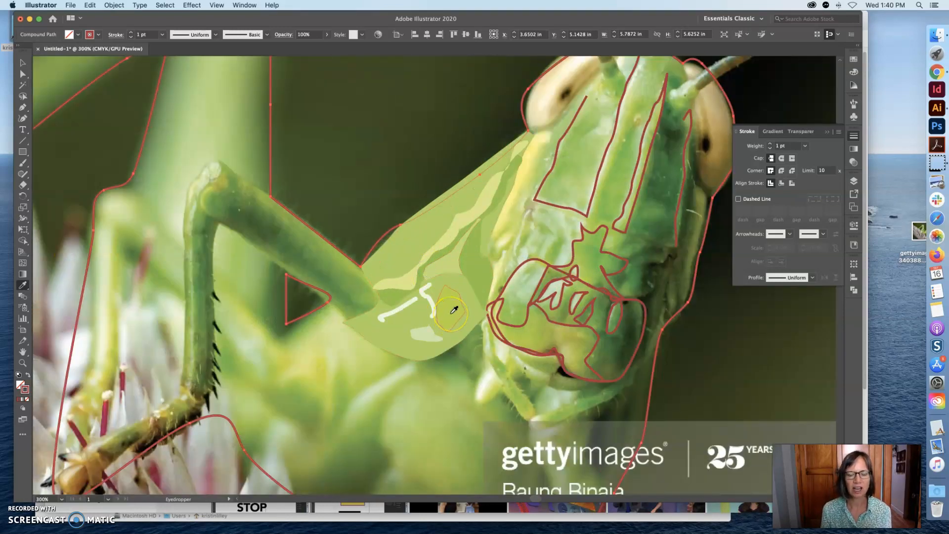
click(23, 75)
click(428, 299)
click(398, 311)
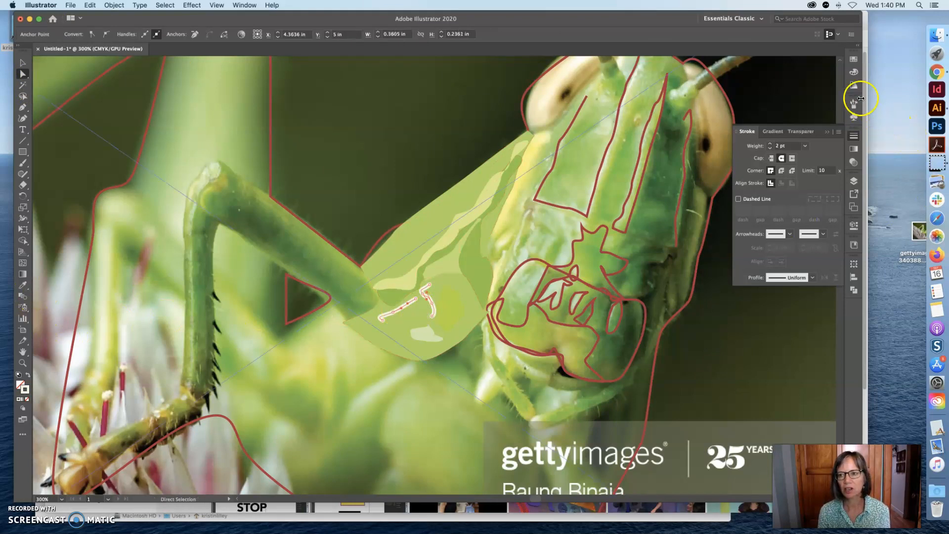
click(853, 72)
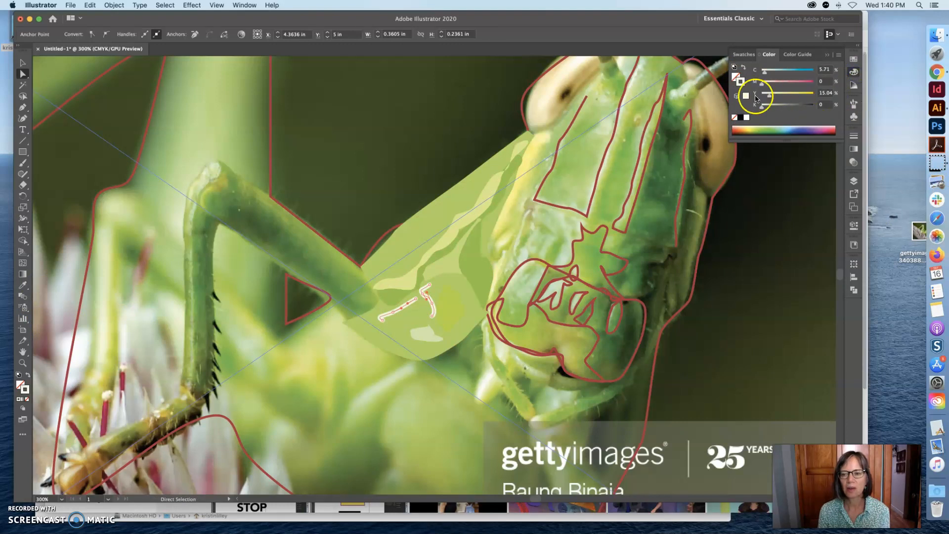
click(769, 72)
drag(769, 94, 777, 98)
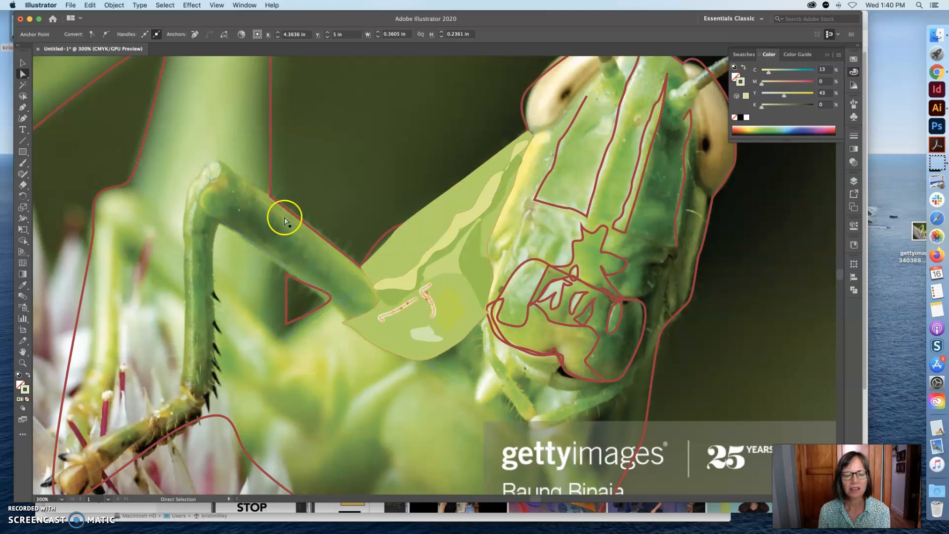
click(23, 62)
click(406, 289)
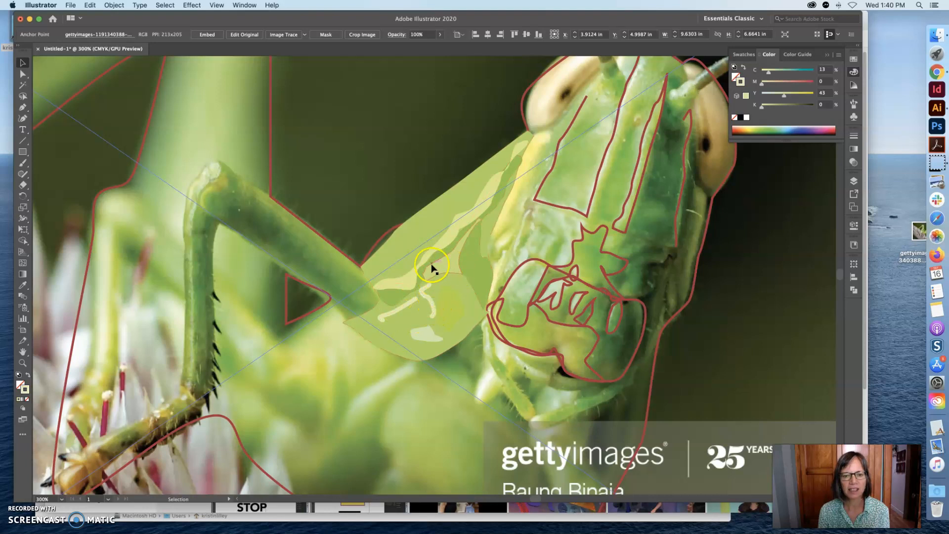
Examine the anchor points of the star-shaped contour on the face with the Direct Selection tool
key(super+space)
click(450, 279)
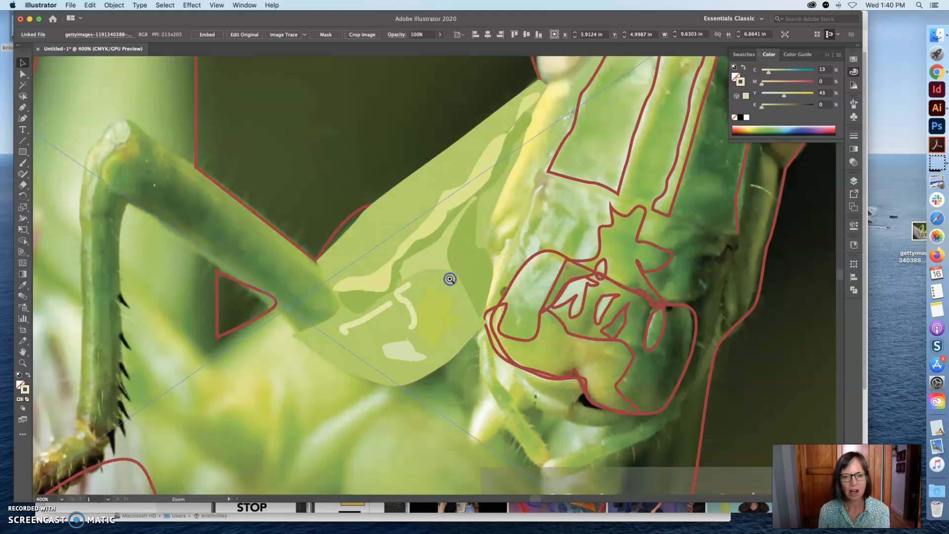
drag(437, 273, 439, 274)
scroll(443, 271, up, 2)
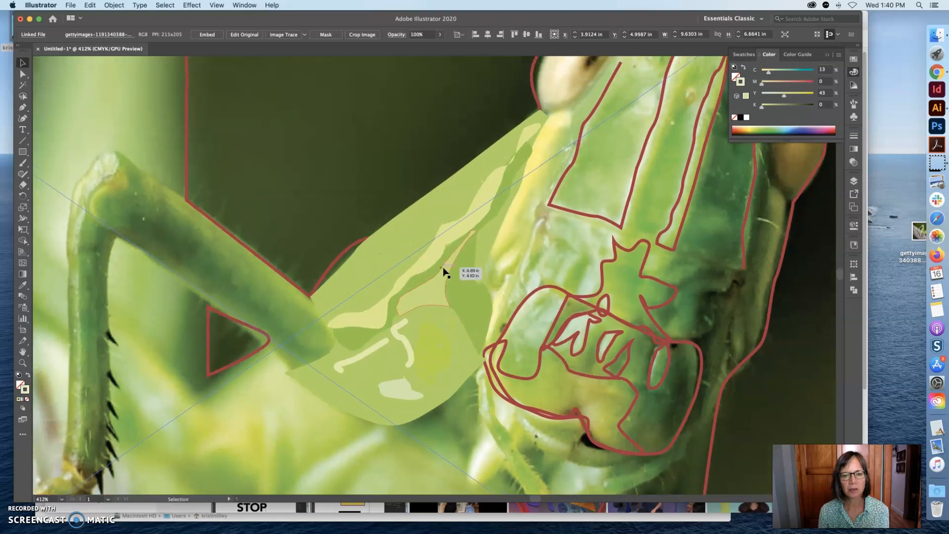
click(397, 301)
click(613, 242)
click(618, 243)
click(22, 73)
click(616, 242)
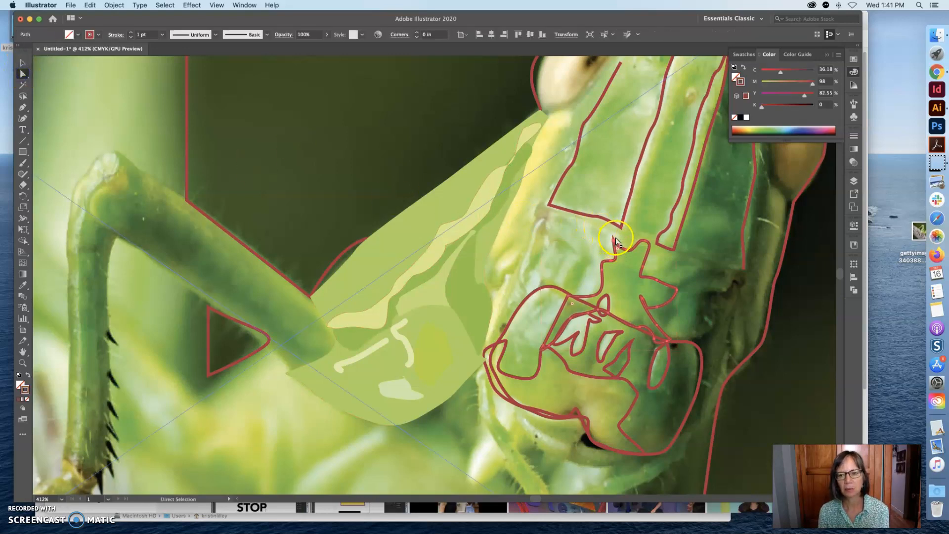
click(500, 221)
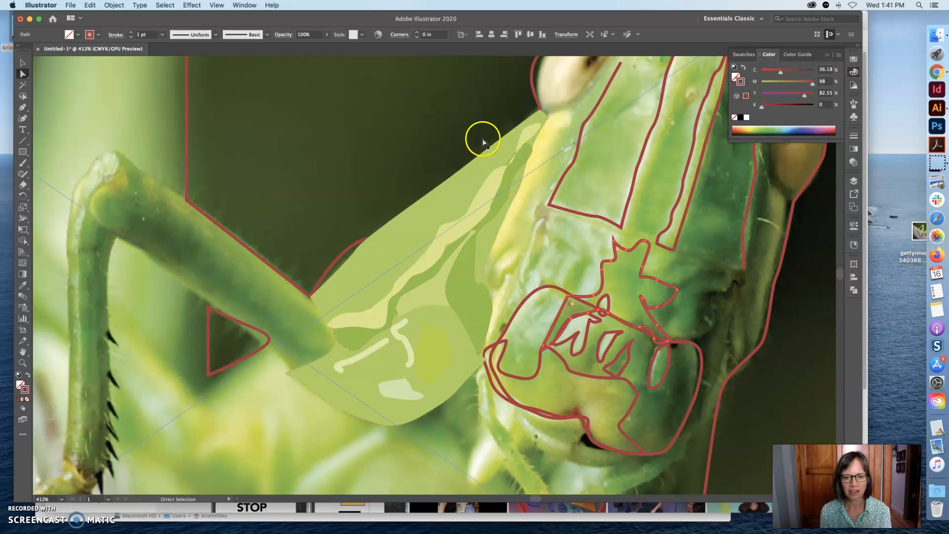
Reshape the pale neck highlight near its upper end by moving individual anchor points along its edge with the Direct Selection tool
click(471, 208)
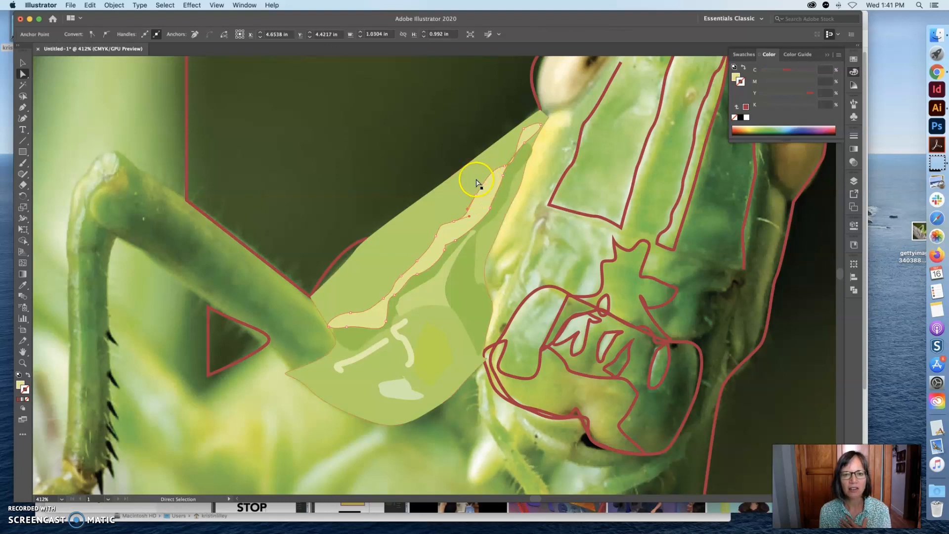
click(471, 179)
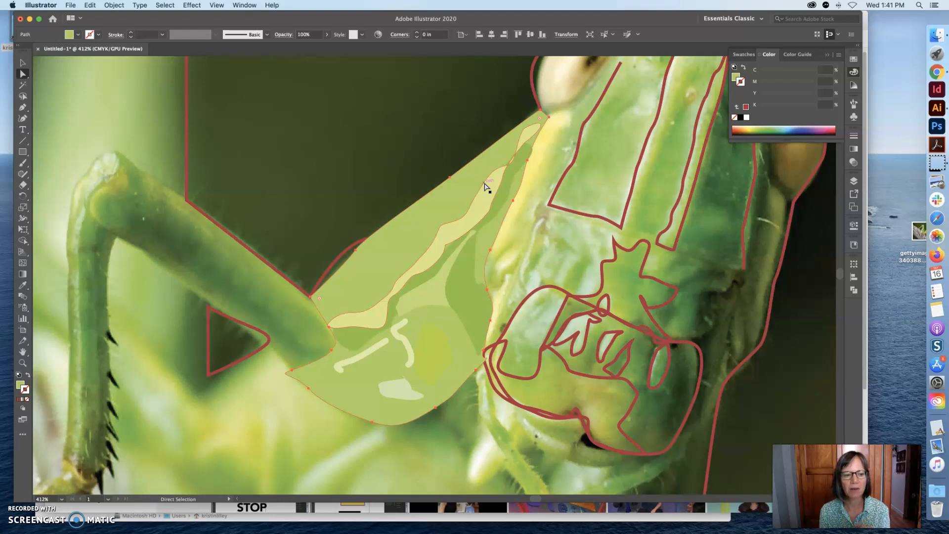
click(479, 194)
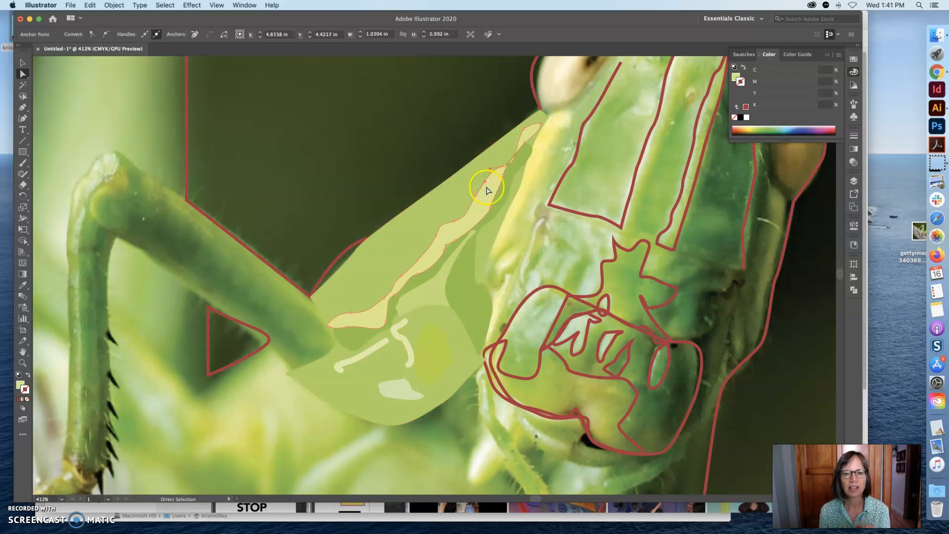
drag(478, 196, 502, 163)
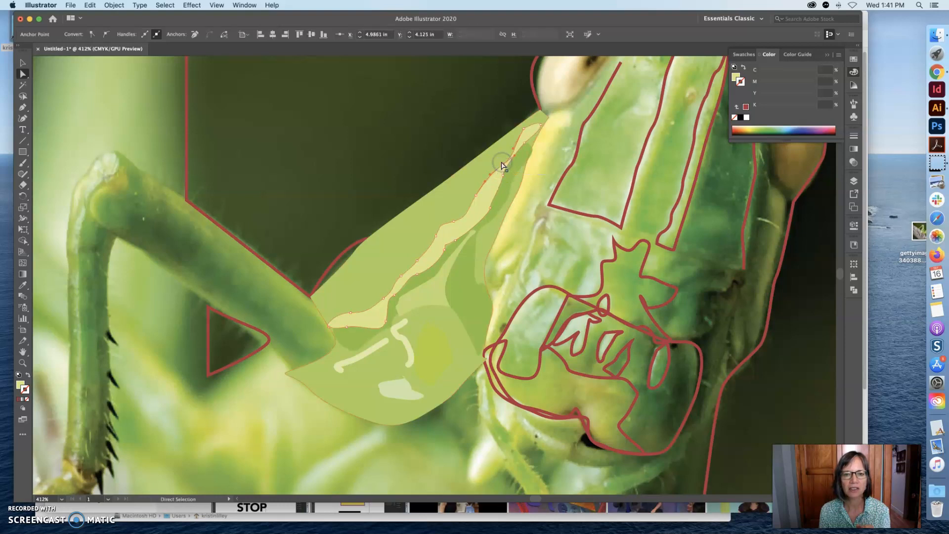
click(524, 131)
mouse_move(520, 135)
mouse_down()
mouse_move(502, 147)
mouse_move(523, 130)
mouse_up()
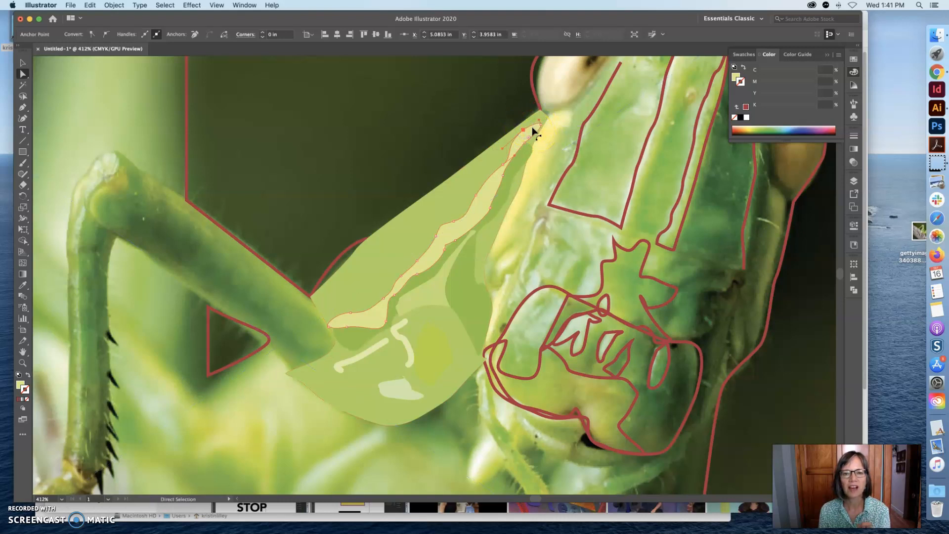
click(29, 114)
click(29, 114)
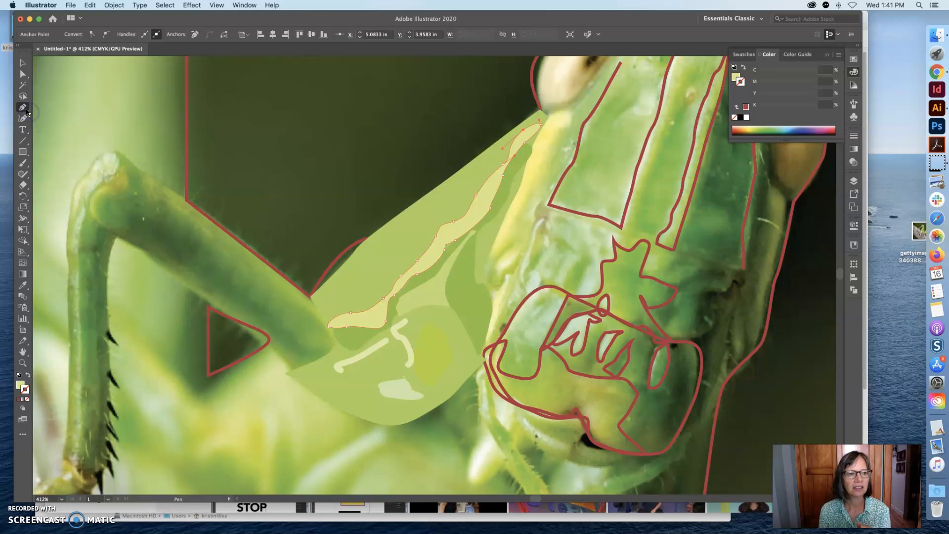
click(29, 113)
click(24, 65)
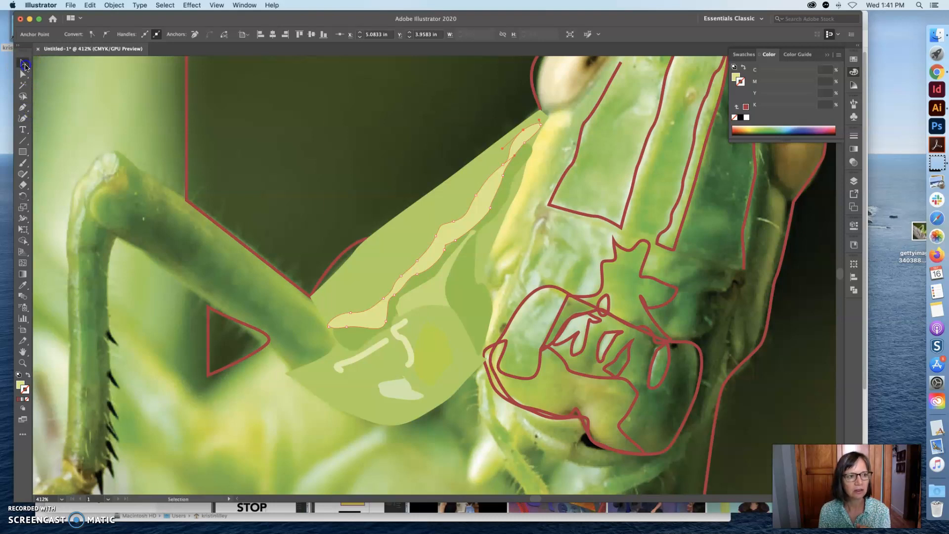
click(28, 112)
click(29, 114)
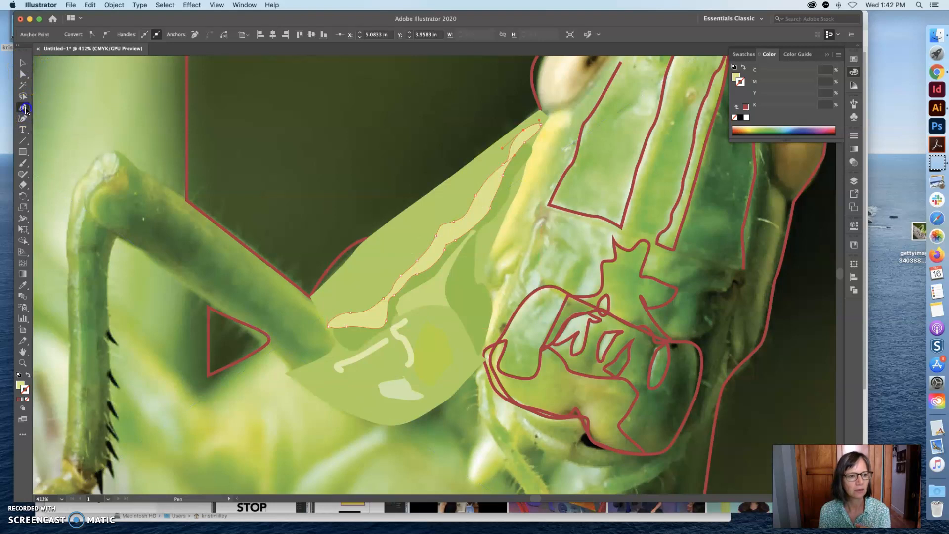
click(22, 63)
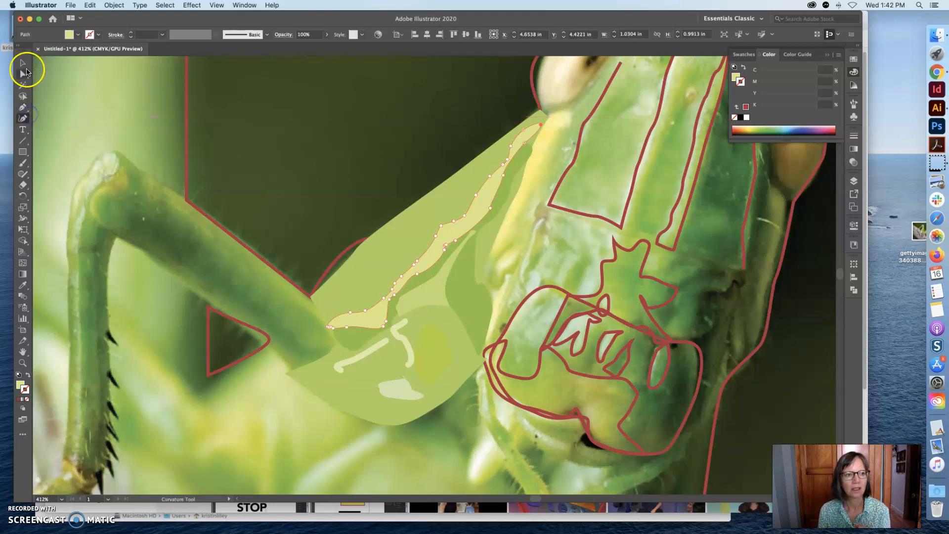
click(288, 144)
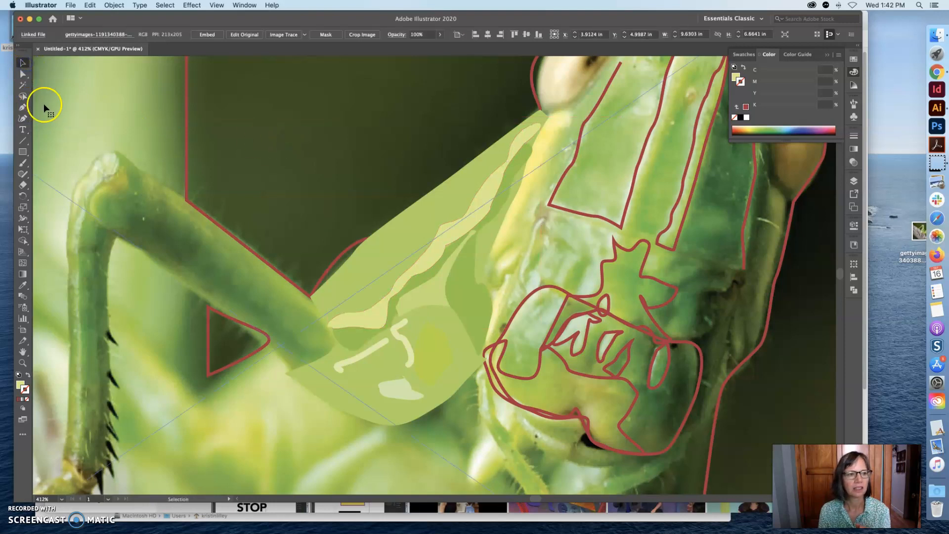
Adjust the curve of the pale neck highlight near its upper end with the Anchor Point tool
click(27, 113)
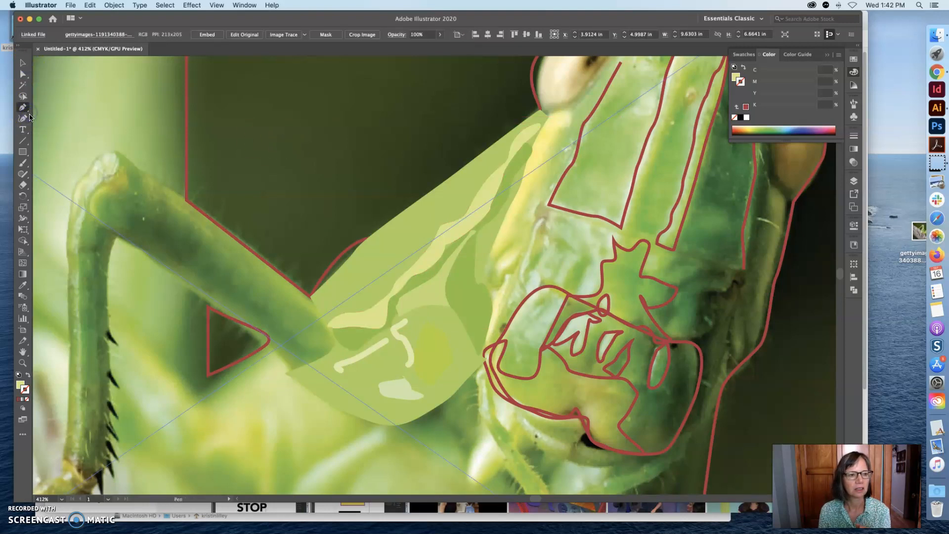
click(28, 113)
click(28, 111)
click(22, 112)
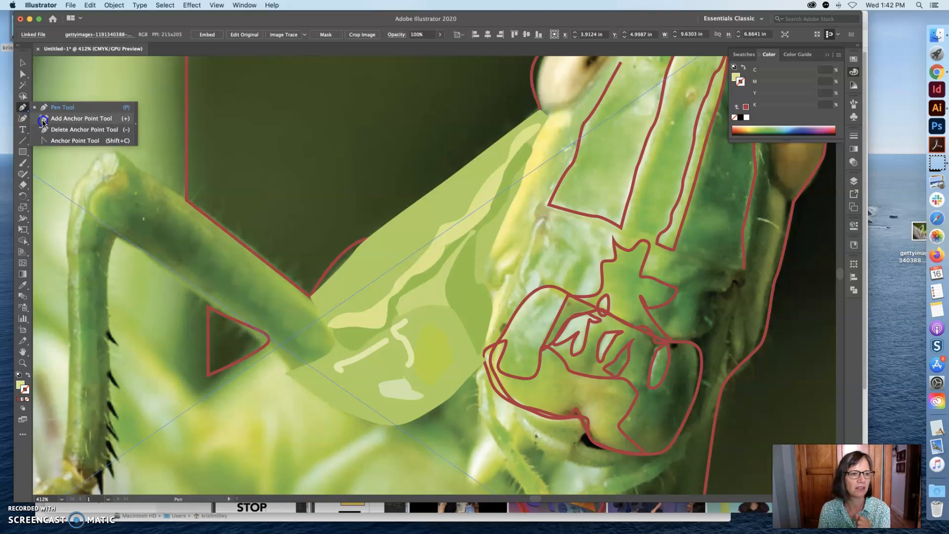
click(69, 141)
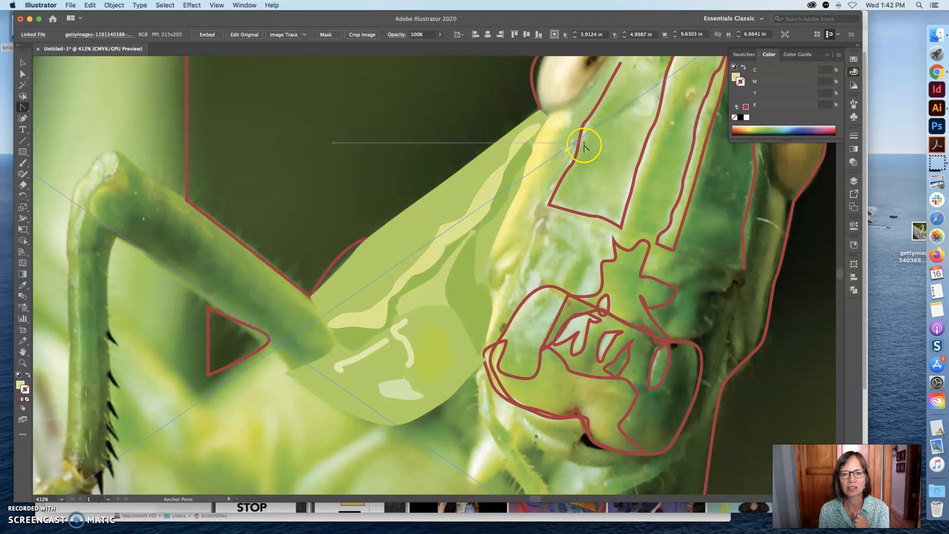
drag(500, 176, 504, 166)
click(505, 163)
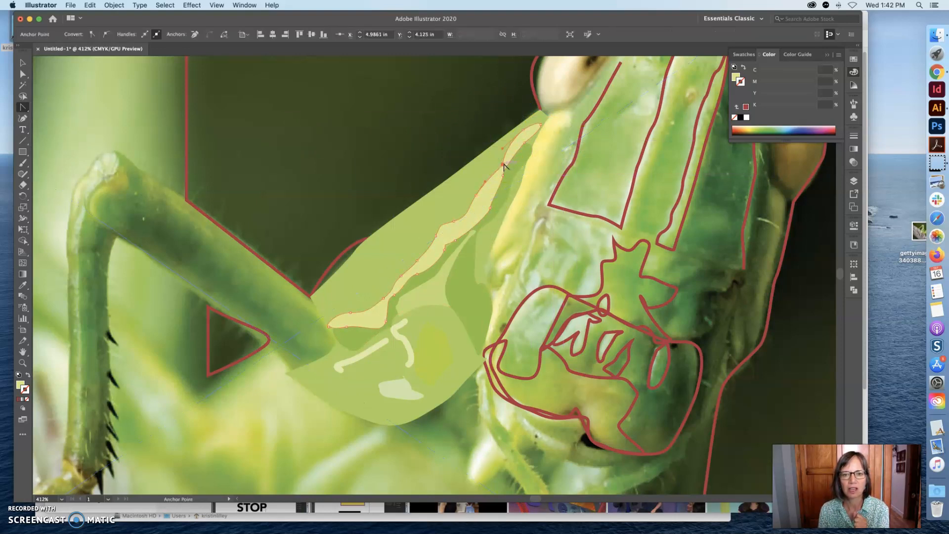
drag(525, 123, 493, 176)
click(503, 165)
click(447, 250)
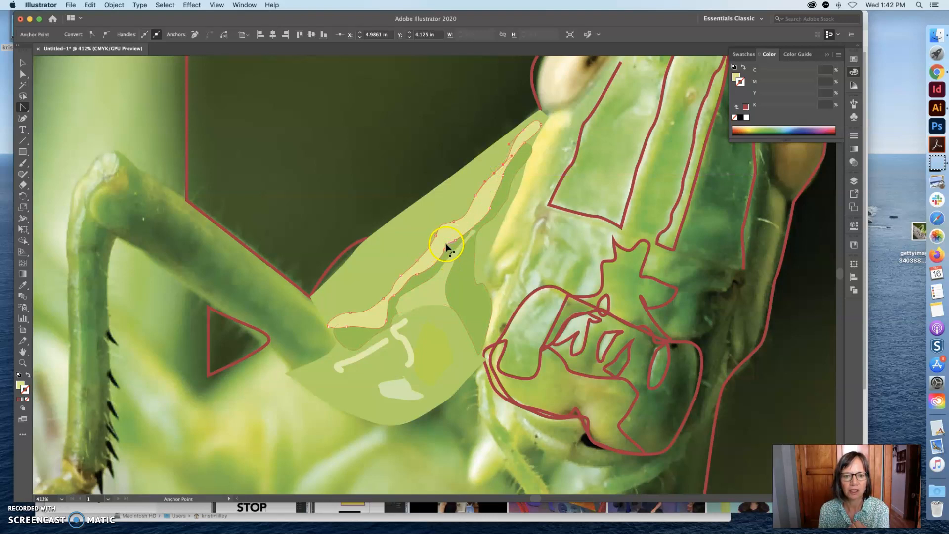
drag(445, 246, 439, 254)
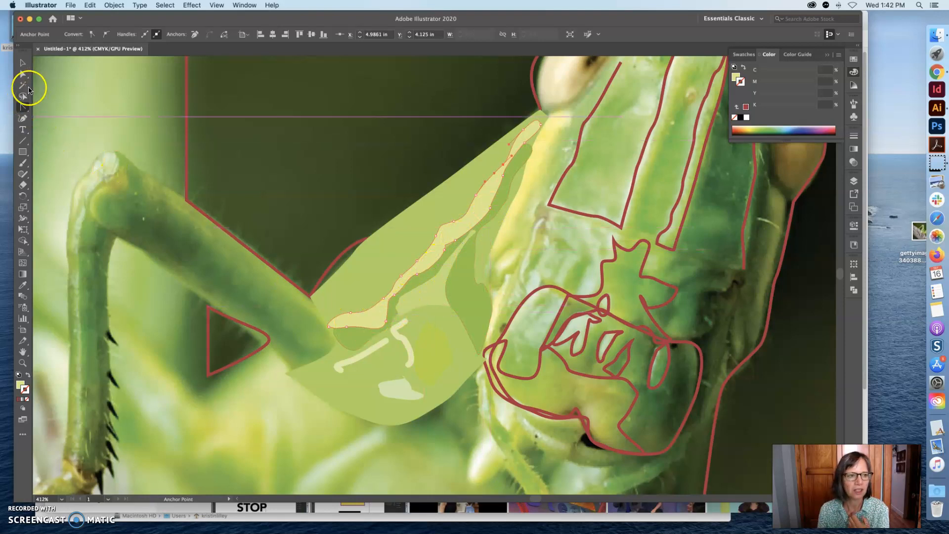
Move the anchor point on the lower edge of the pale neck highlight's middle bend with the Direct Selection tool
click(25, 75)
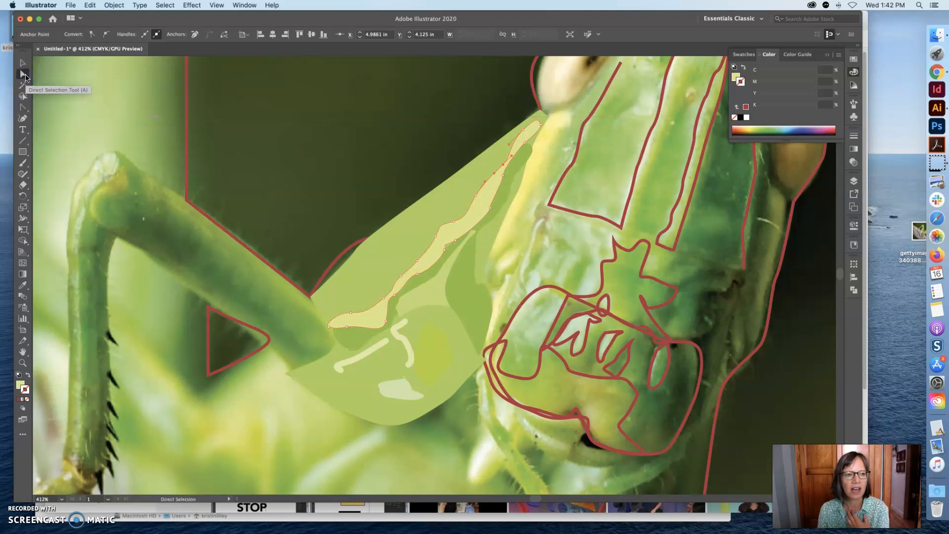
drag(488, 213, 487, 216)
click(452, 242)
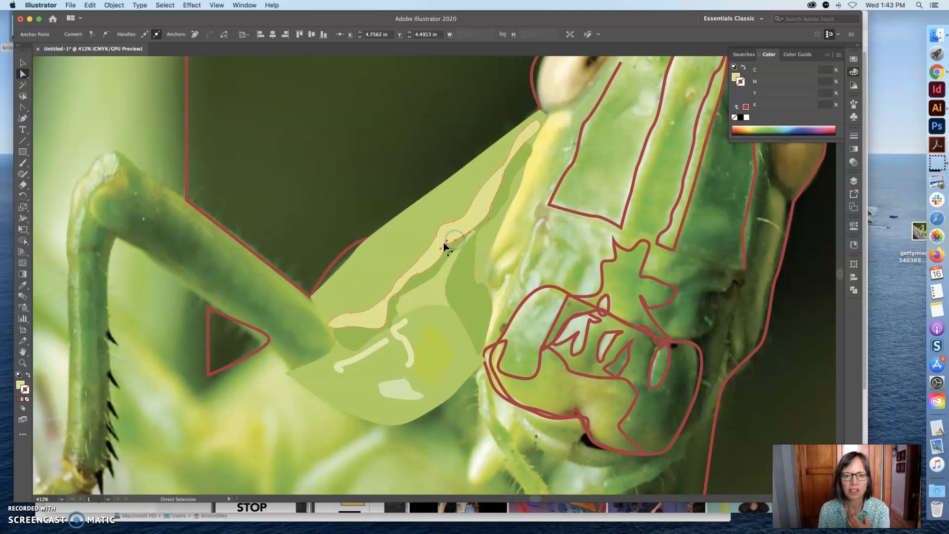
click(449, 214)
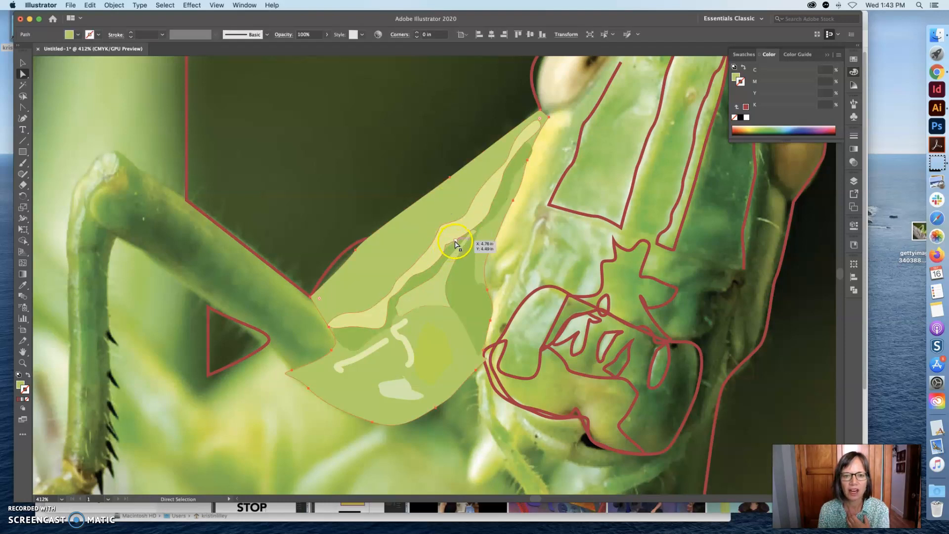
key(super+space)
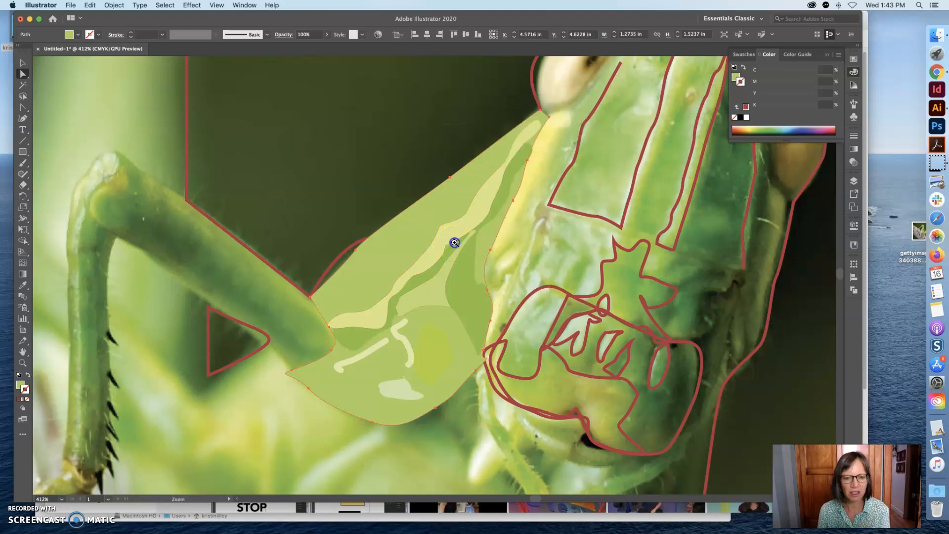
super+click(455, 242)
super+click(451, 259)
click(415, 299)
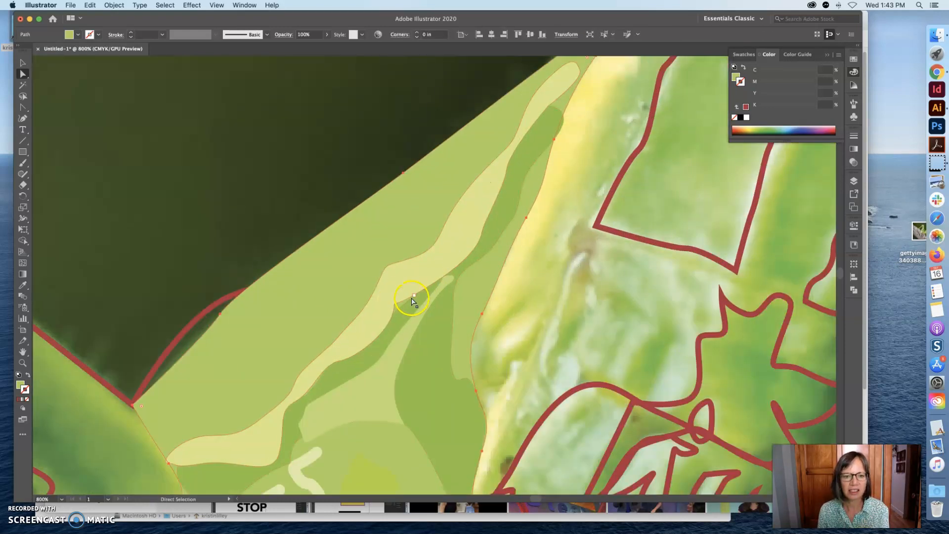
click(415, 297)
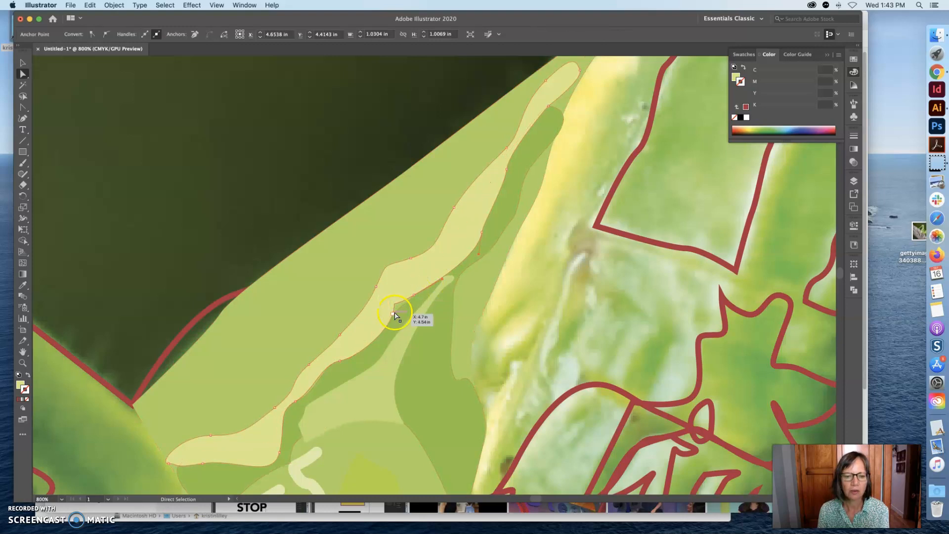
drag(416, 298, 396, 307)
Smooth the pale neck highlight's middle bend by adjusting anchor points and direction handles on its lower and upper edges
click(414, 296)
click(423, 296)
click(408, 258)
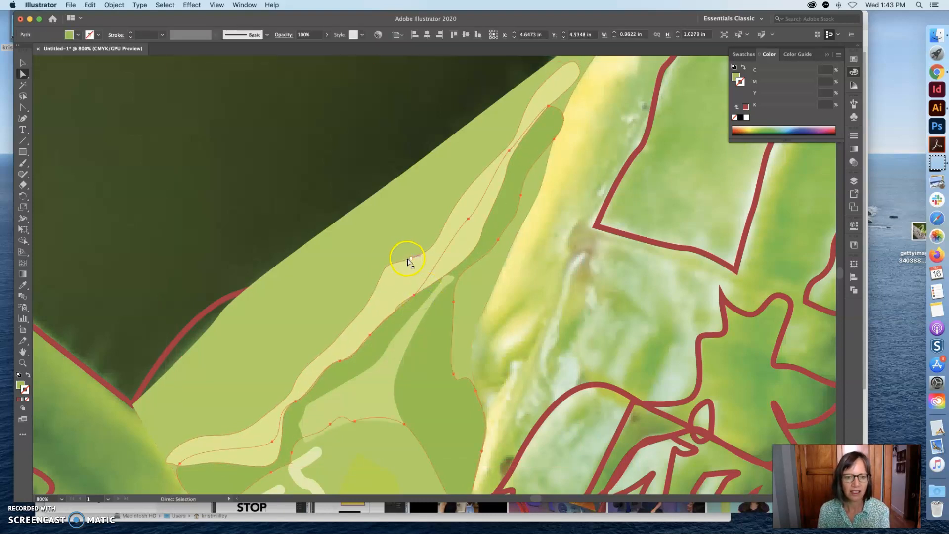
click(413, 295)
drag(388, 307, 406, 302)
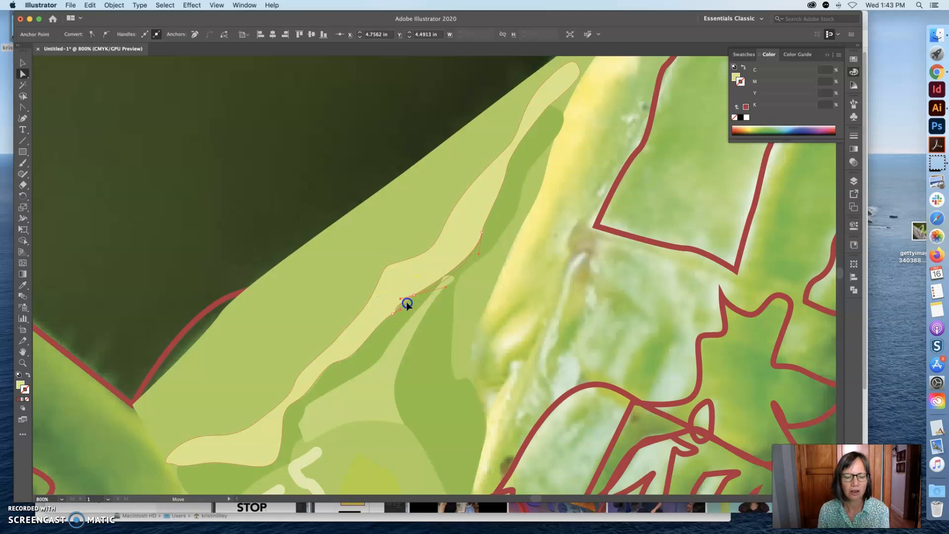
click(423, 254)
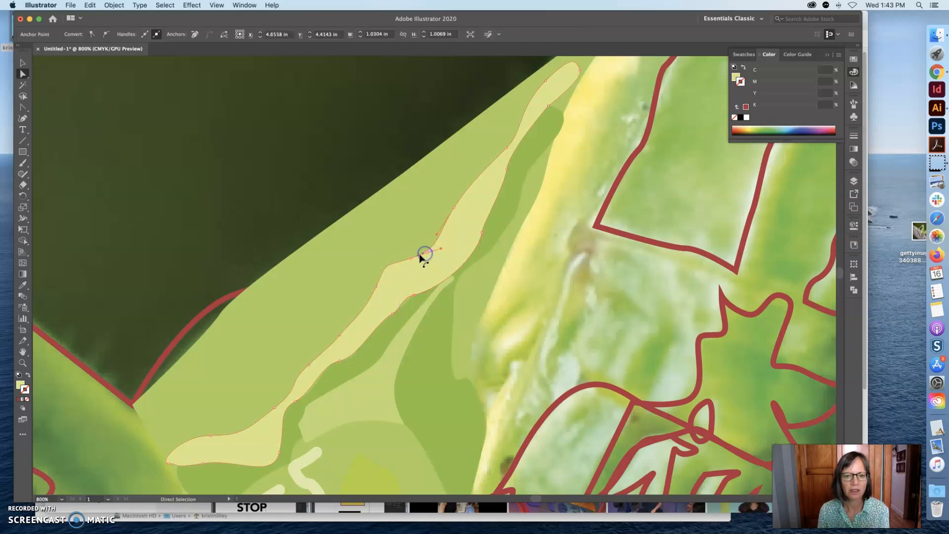
click(409, 258)
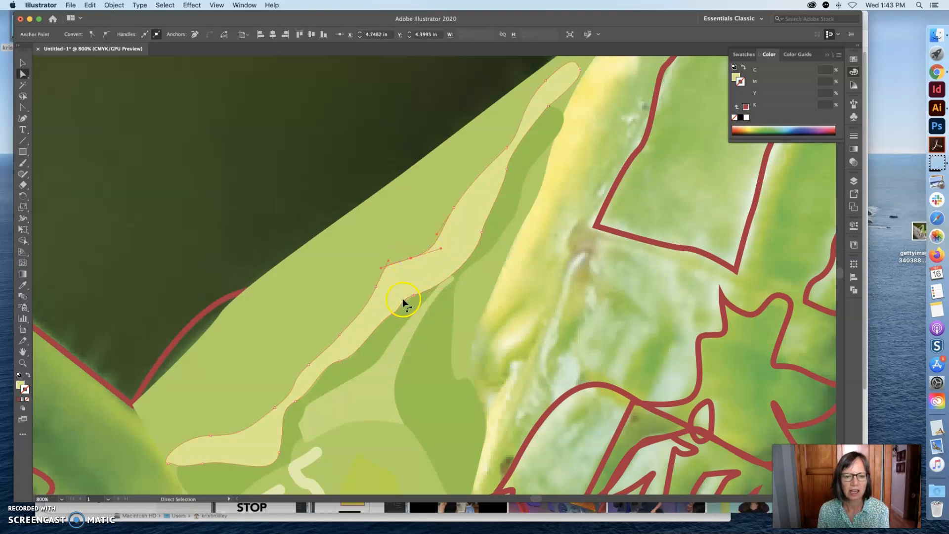
Refine the pale highlight's lower edge from the middle bend down toward its narrow part by adjusting anchor points and handles
click(392, 313)
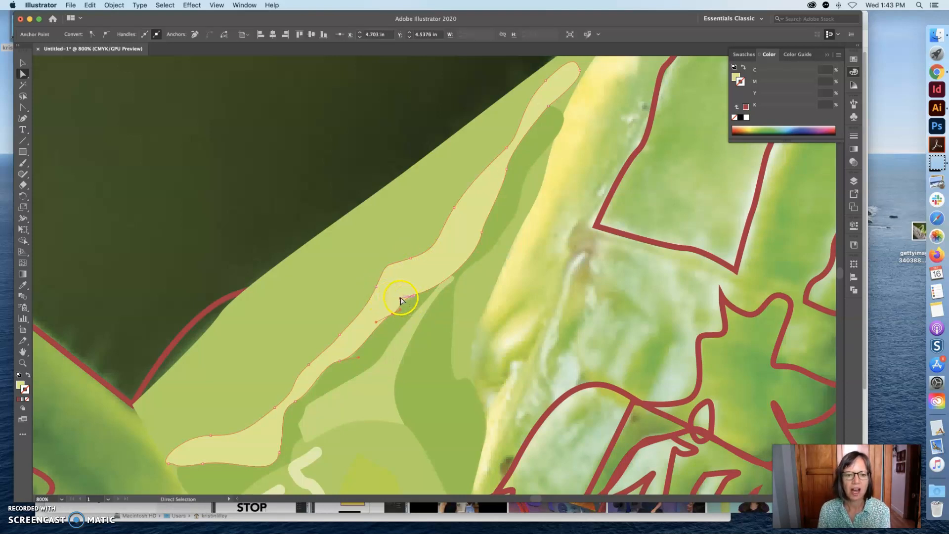
click(405, 297)
drag(400, 300, 401, 298)
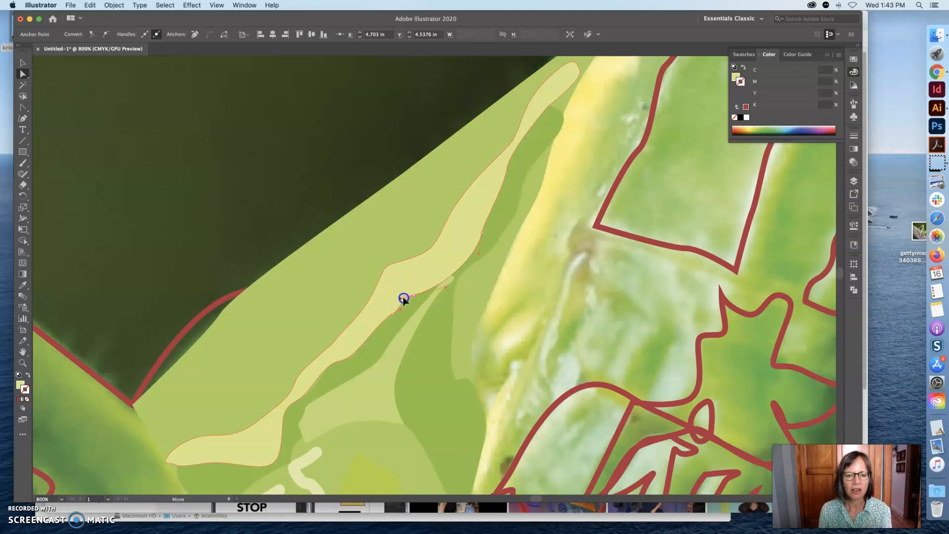
click(376, 323)
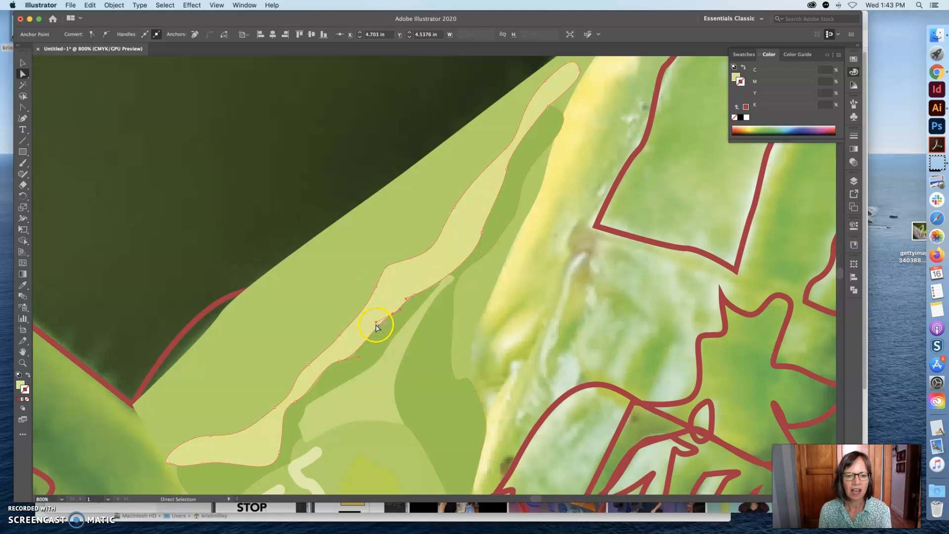
drag(355, 320, 348, 363)
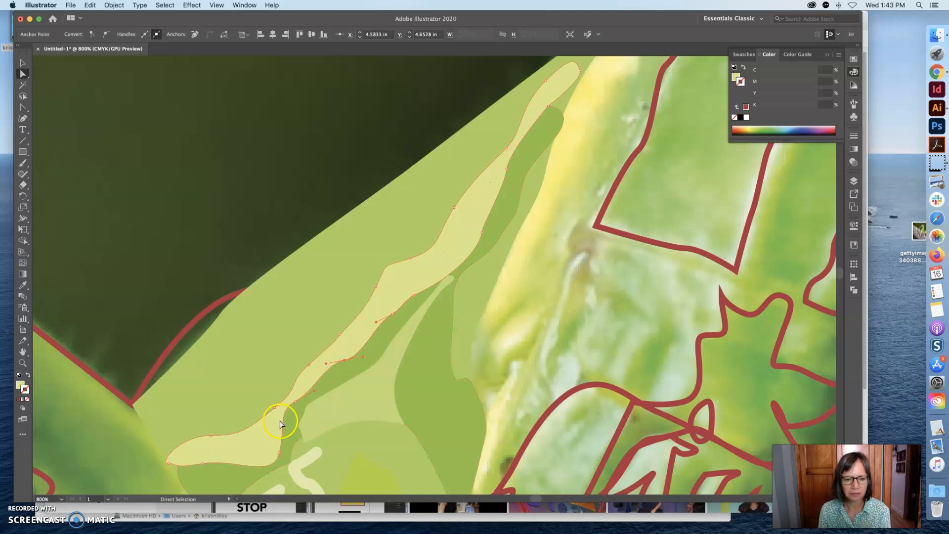
Round the lower end of the pale neck highlight beside the leg by adjusting its tip anchor point and handles
click(209, 423)
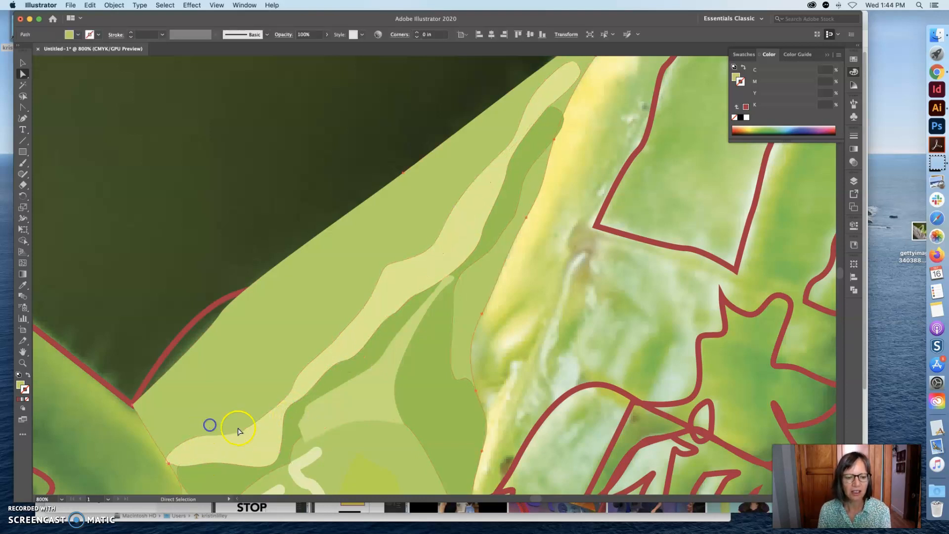
click(240, 431)
shift+click(168, 463)
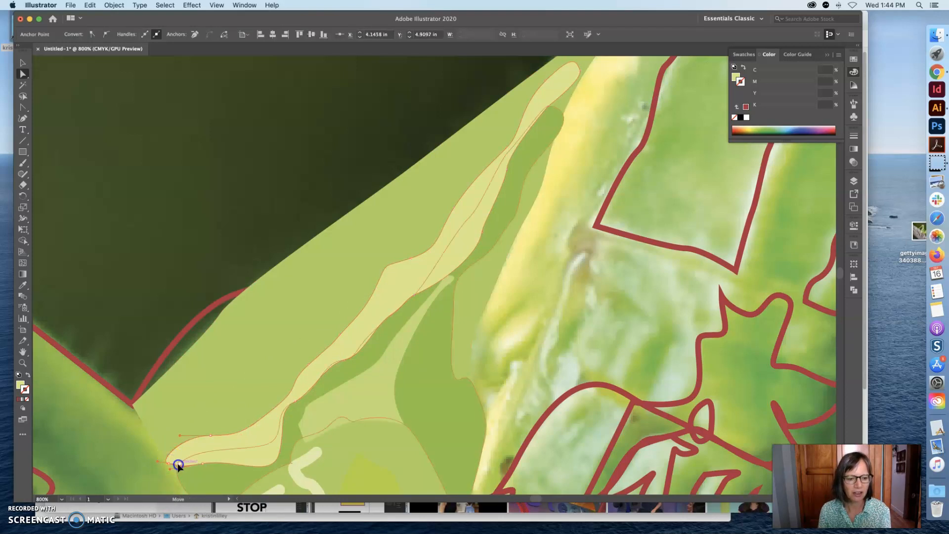
click(174, 466)
click(176, 468)
drag(182, 466, 184, 465)
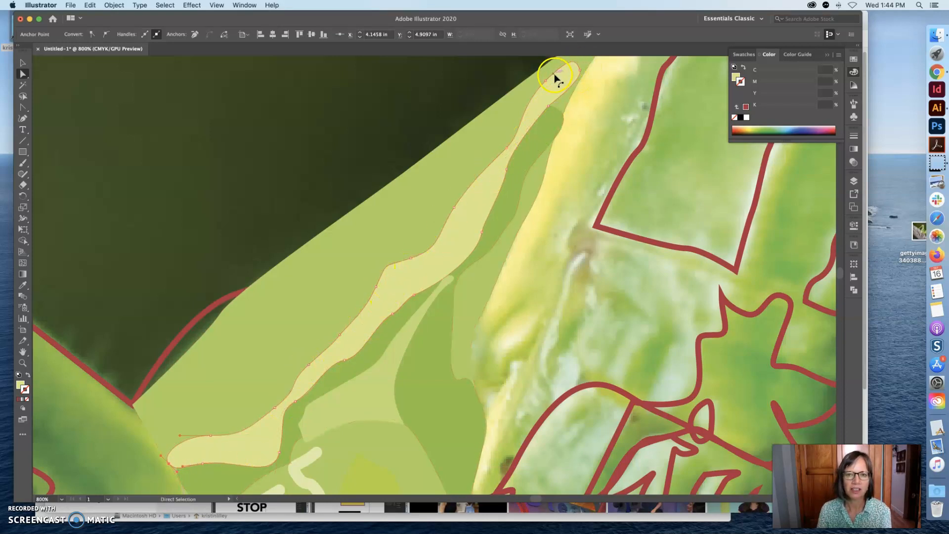
Reshape the upper tip of the pale neck highlight by adjusting its direction handles
scroll(577, 77, up, 3)
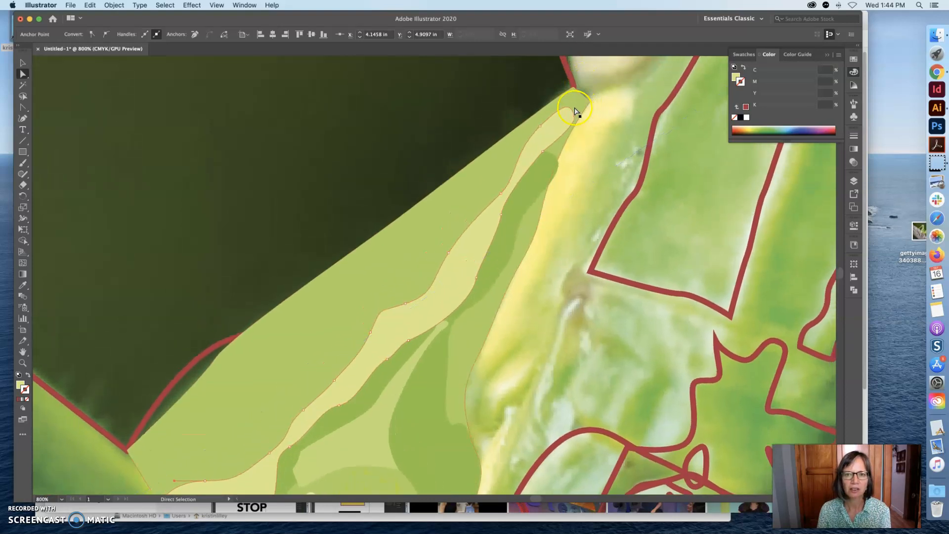
mouse_move(544, 123)
mouse_down()
mouse_move(526, 141)
mouse_move(535, 137)
mouse_up()
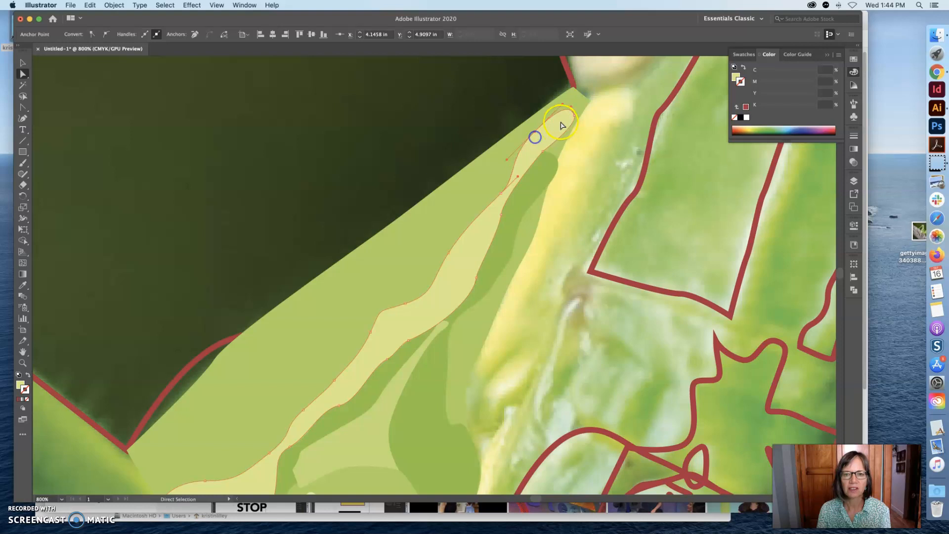
drag(562, 102, 553, 115)
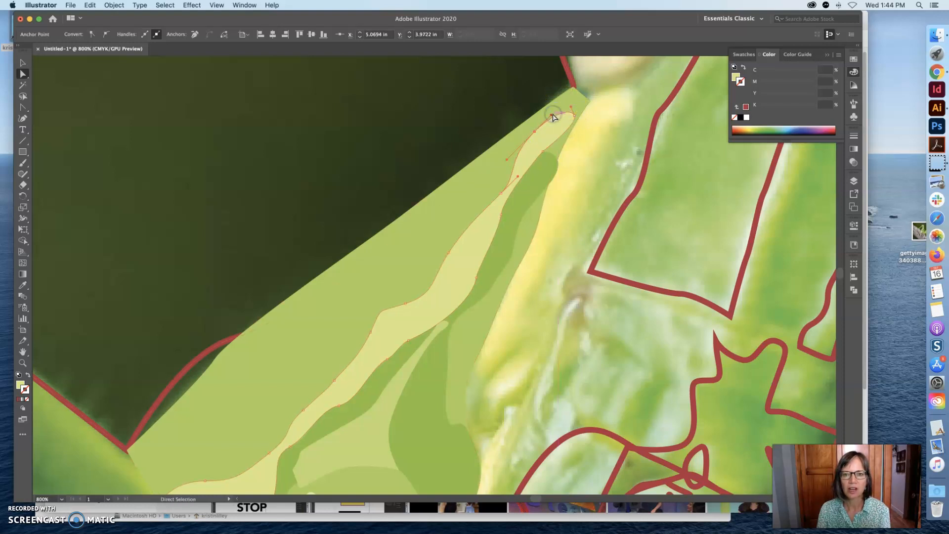
Move the anchor point at the upper end of the darker green neck shape out to the edge of the yellow cheek
click(553, 155)
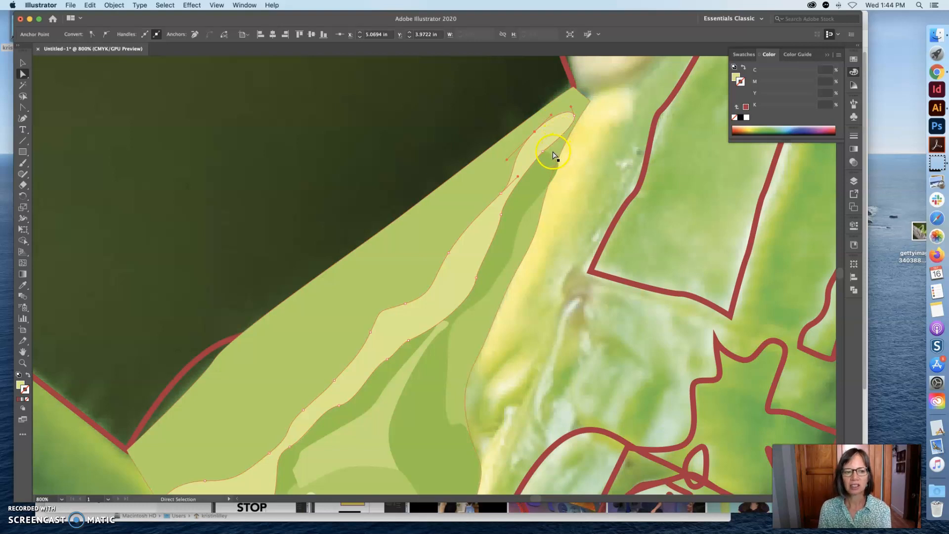
click(555, 156)
drag(571, 157, 546, 182)
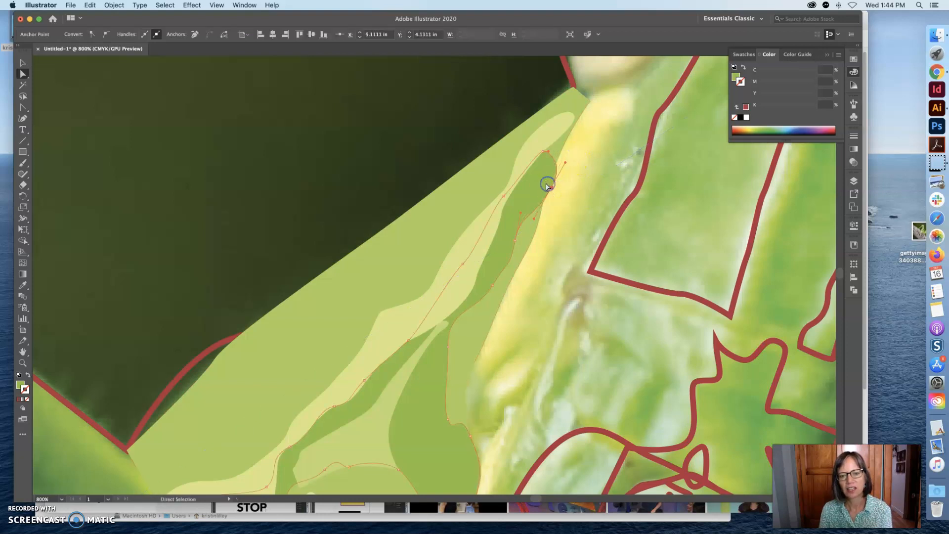
scroll(398, 354, down, 3)
scroll(398, 354, down, 2)
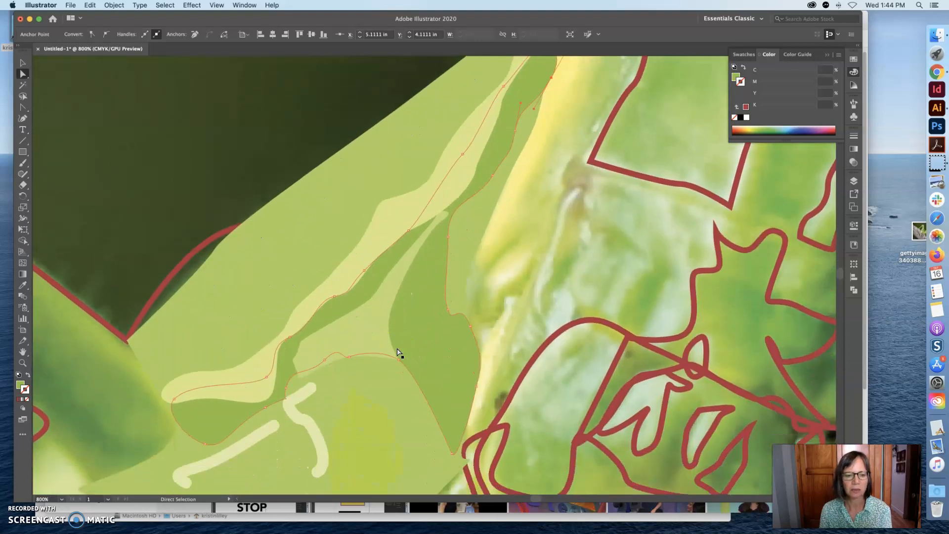
scroll(399, 354, down, 5)
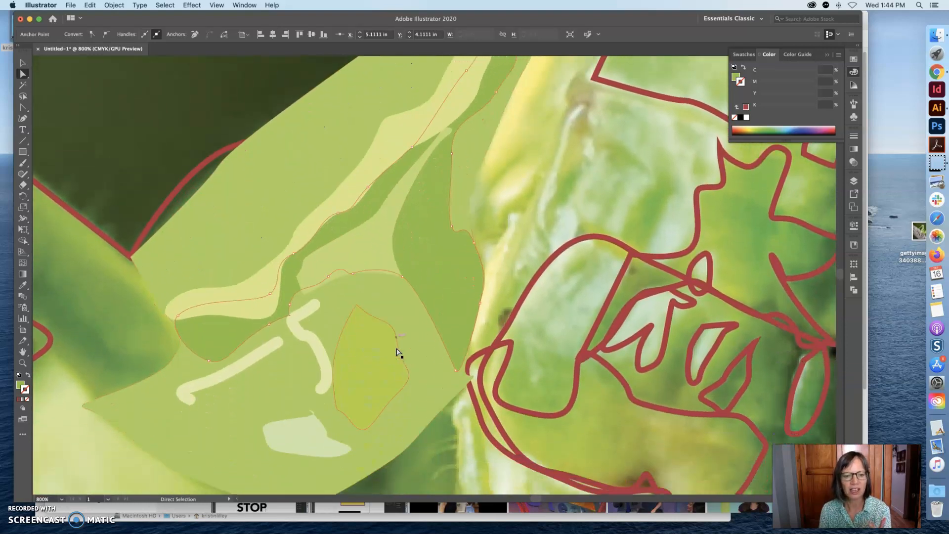
Smooth the upper end of the yellow-green cheek spot by adjusting its right-hand handle and converting its top corner to a curve
click(396, 350)
click(369, 296)
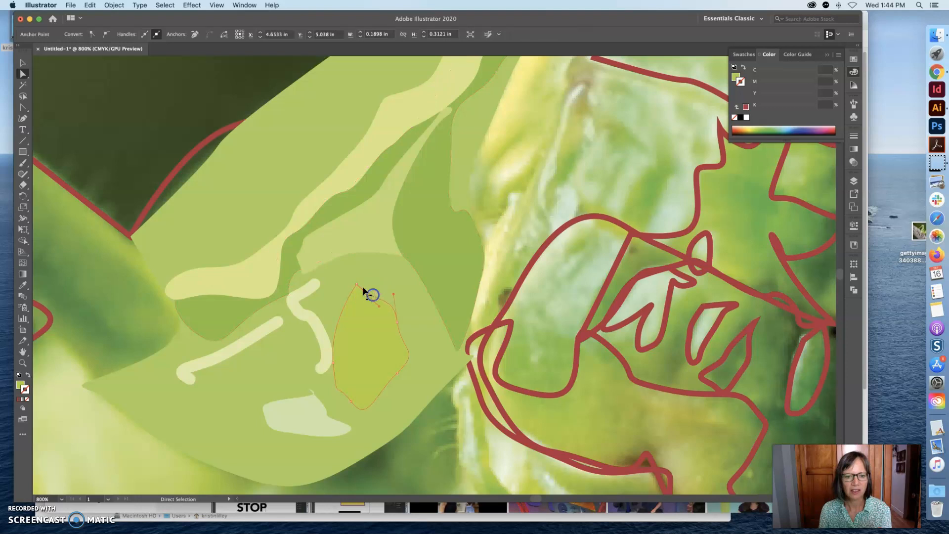
mouse_move(374, 305)
mouse_down()
mouse_move(374, 284)
mouse_move(368, 290)
mouse_up()
click(23, 108)
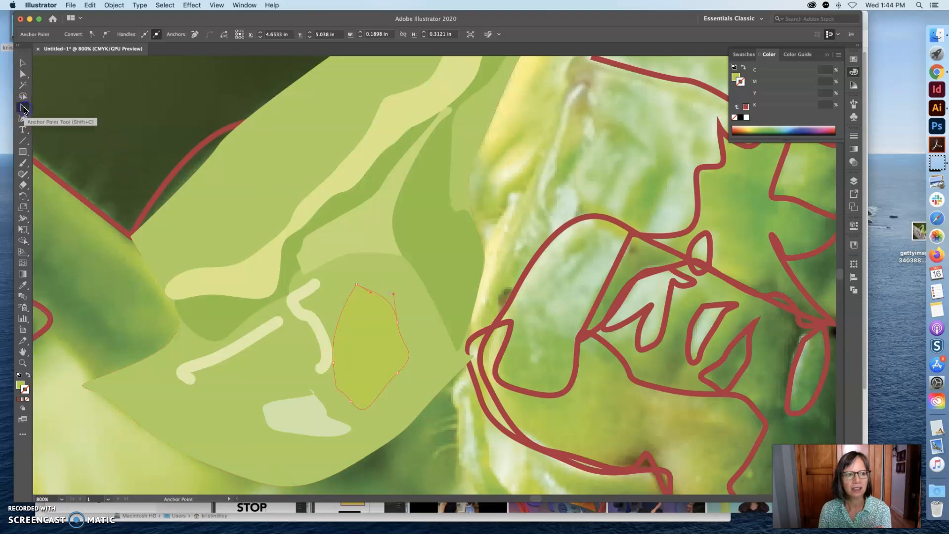
mouse_move(357, 284)
mouse_down()
mouse_move(333, 278)
mouse_move(354, 278)
mouse_move(344, 289)
mouse_move(366, 286)
mouse_move(364, 274)
mouse_up()
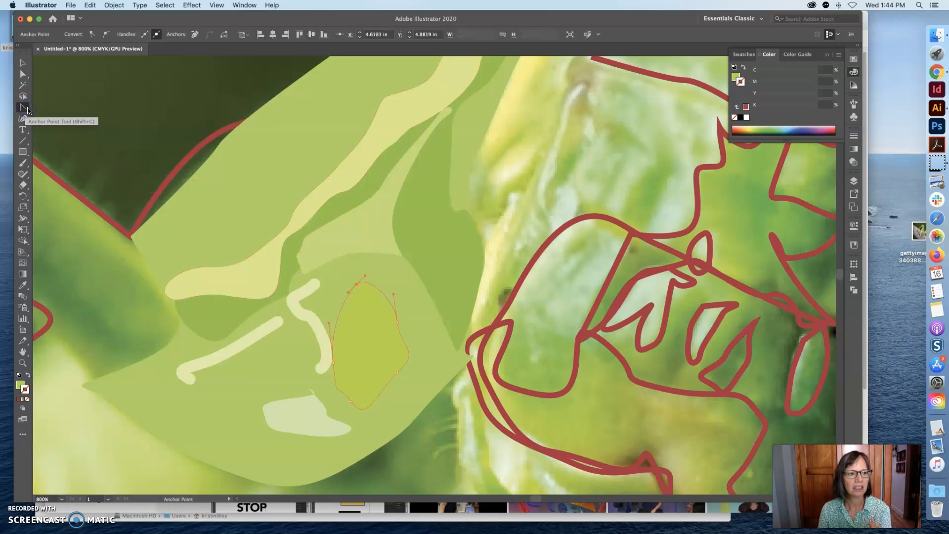
Raise the upper anchor point of the pale patch below the cheek spot and adjust the anchors toward its pointed tip
click(25, 108)
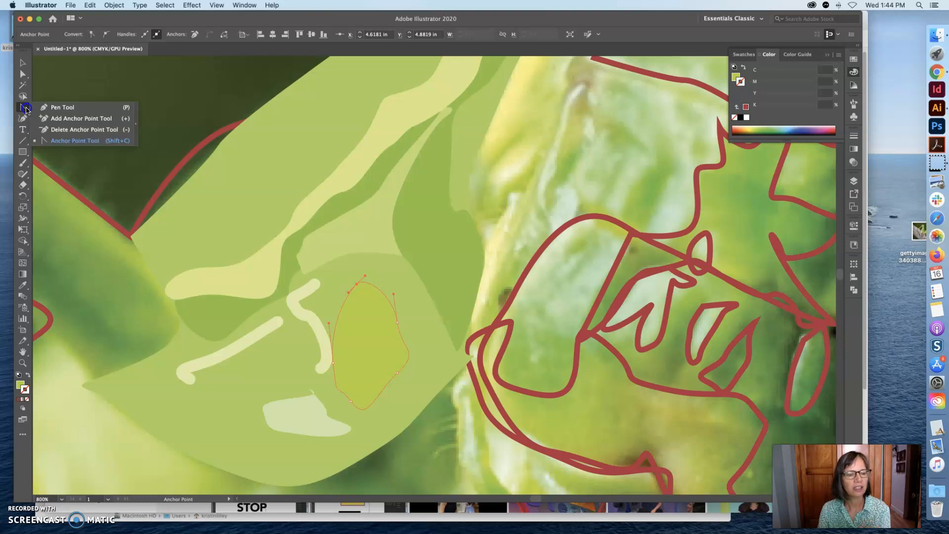
click(62, 108)
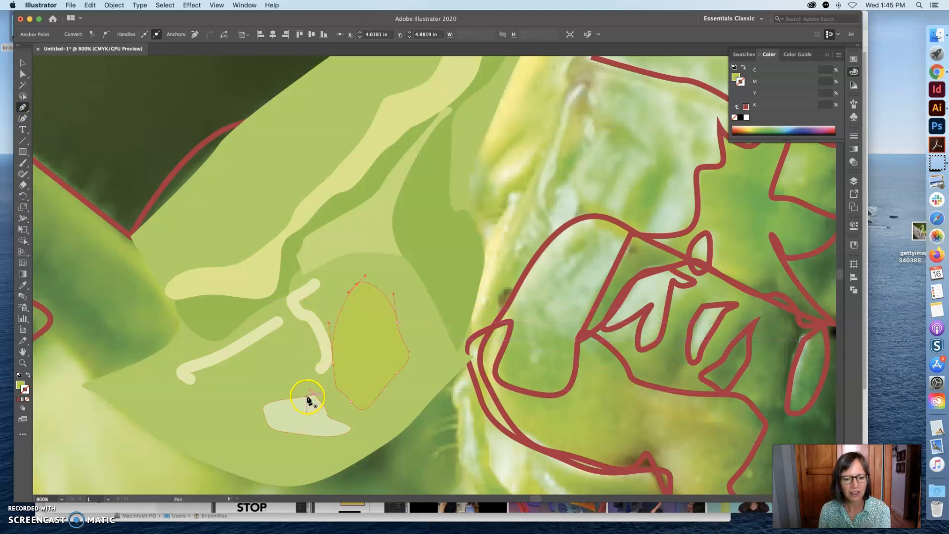
click(23, 74)
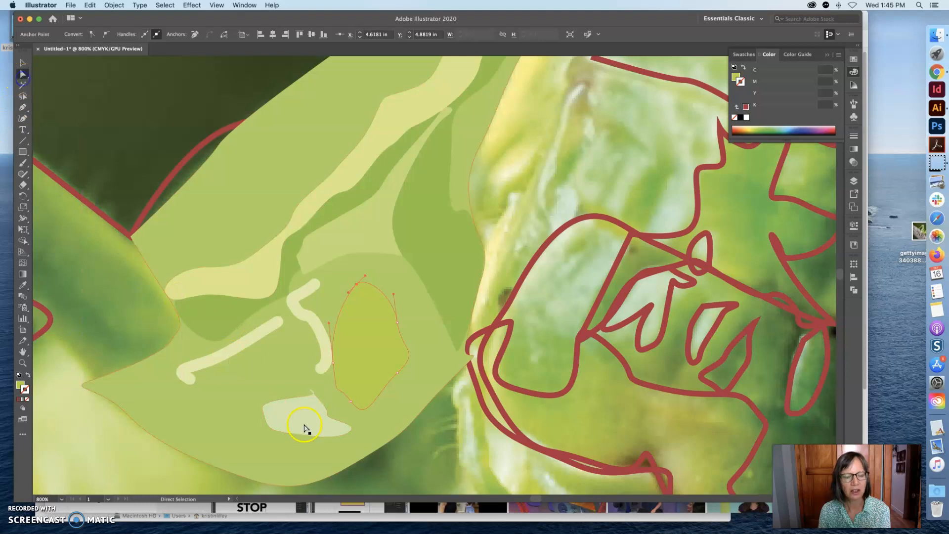
click(299, 398)
mouse_move(308, 398)
mouse_down()
mouse_move(329, 397)
mouse_move(294, 392)
mouse_up()
click(326, 413)
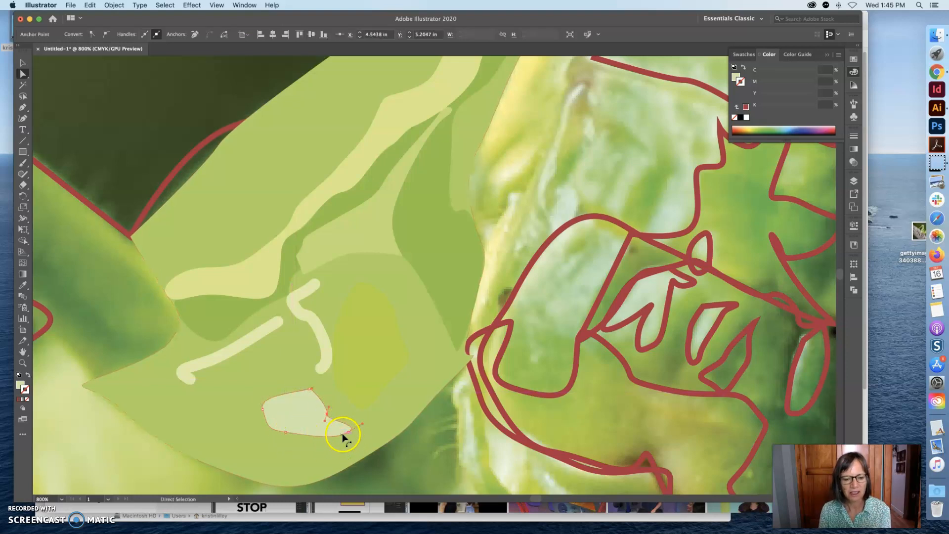
drag(347, 434, 350, 436)
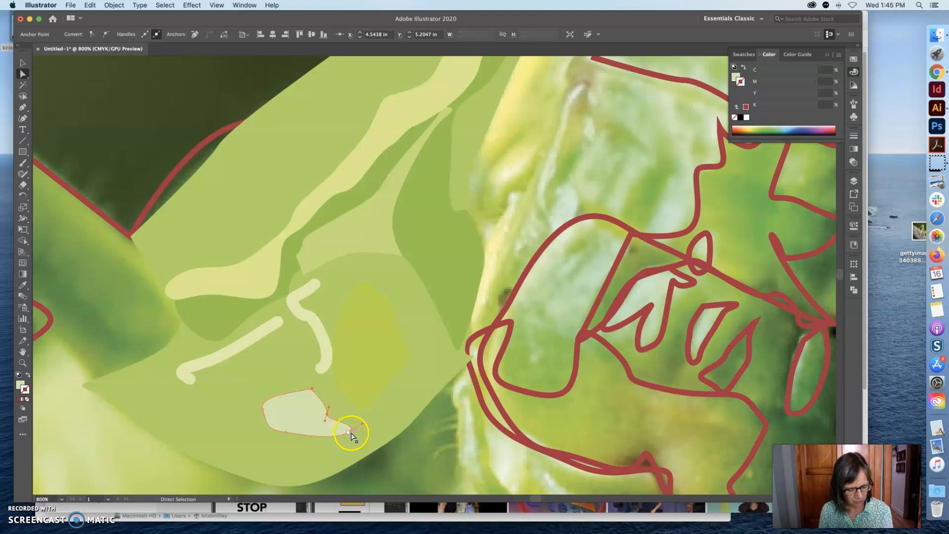
key(alt)
key(super)
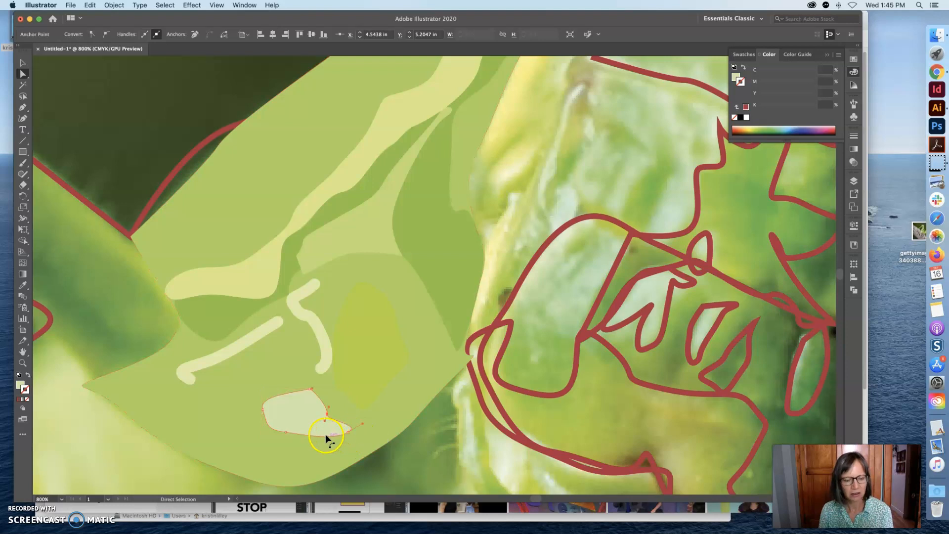
Convert the pale patch's upper corner to a smooth point and round its top edge with the Anchor Point tool
click(25, 109)
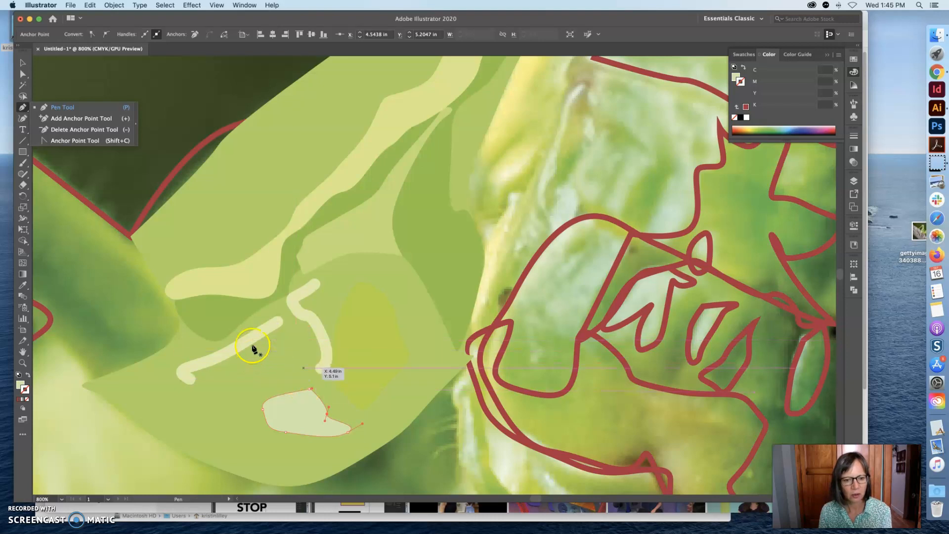
click(308, 390)
key(shift+c)
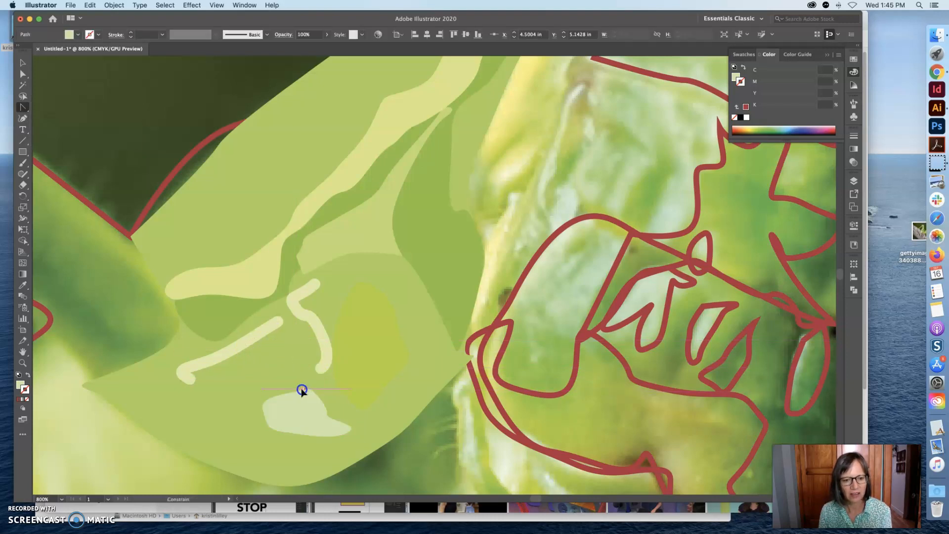
click(309, 390)
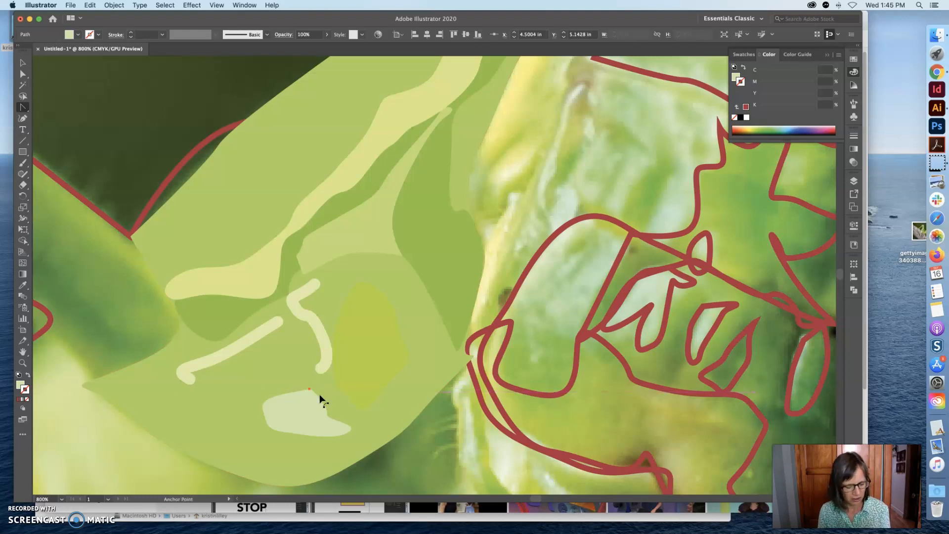
click(309, 390)
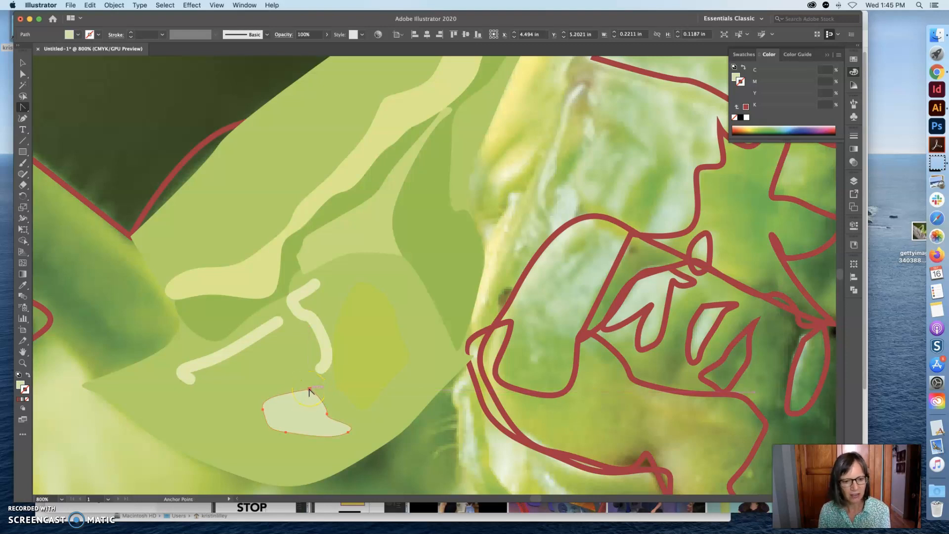
click(293, 388)
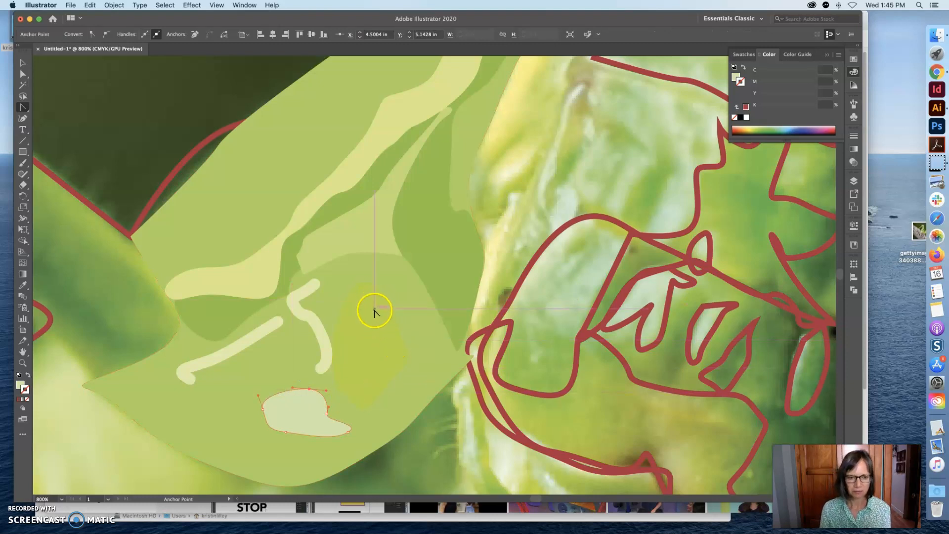
click(23, 73)
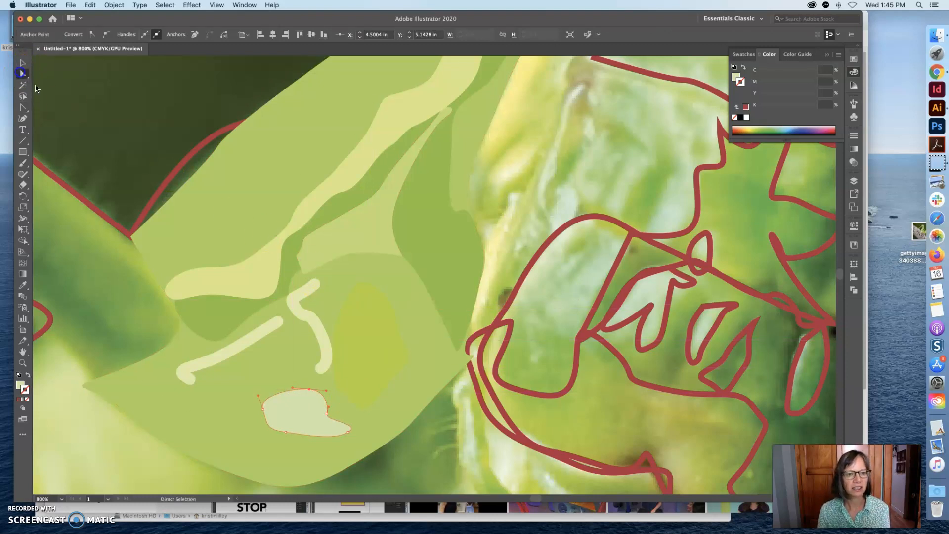
key(Return)
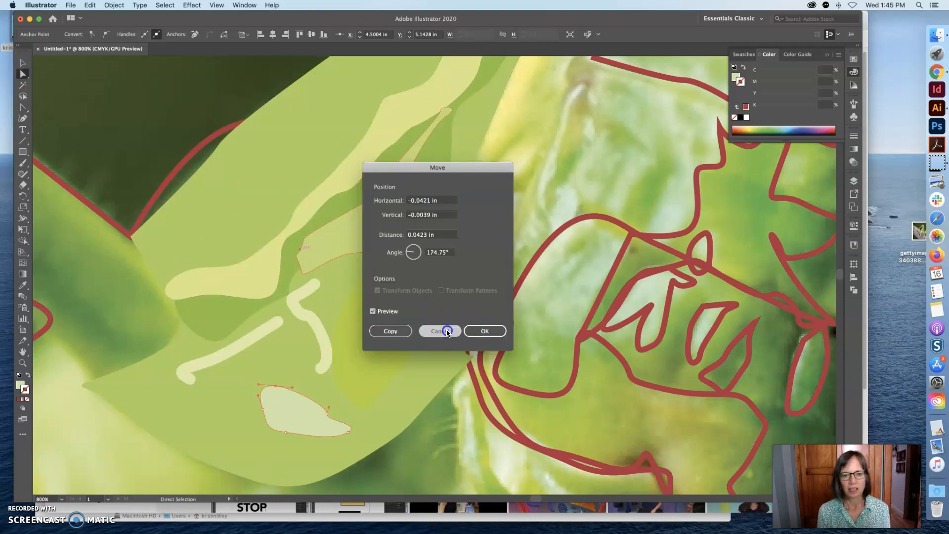
click(465, 330)
Round the blunt lower-left end of the light green triangular shape by converting its corner anchor and adjusting its direction handles
drag(281, 231, 303, 250)
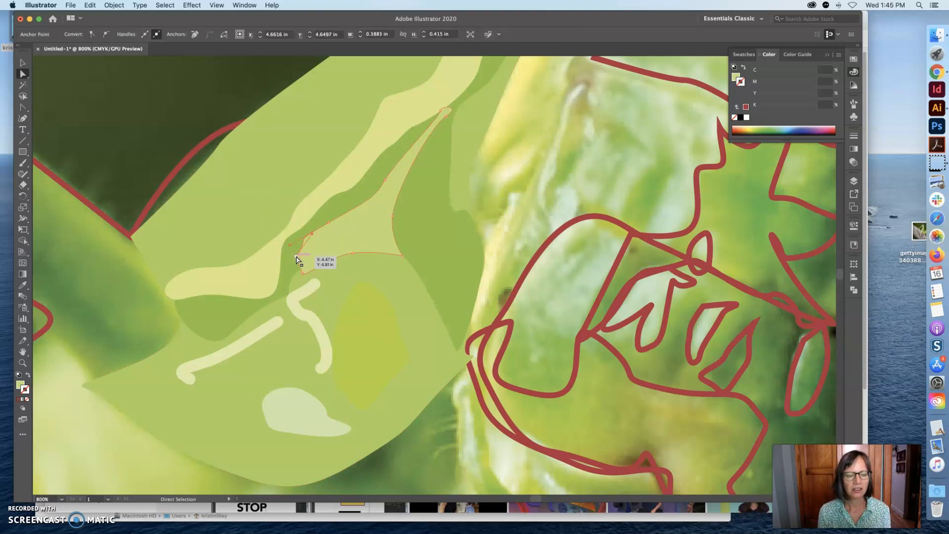
click(311, 259)
key(shift+c)
click(297, 256)
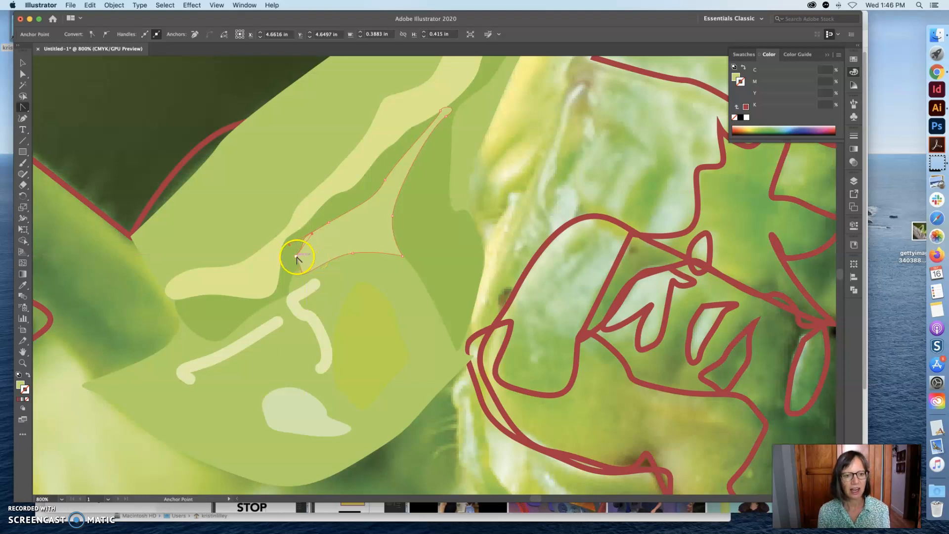
mouse_move(296, 257)
mouse_down()
mouse_move(292, 268)
mouse_move(296, 246)
mouse_up()
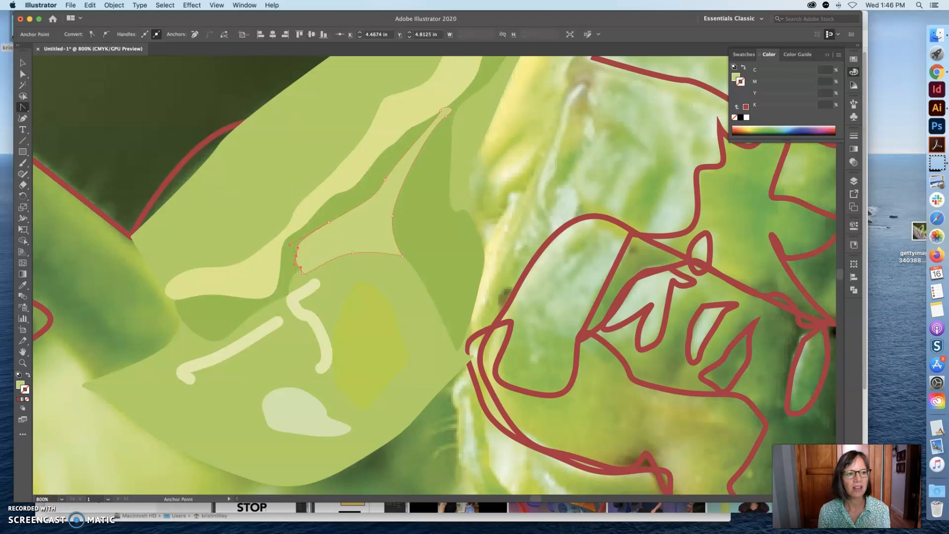
click(21, 74)
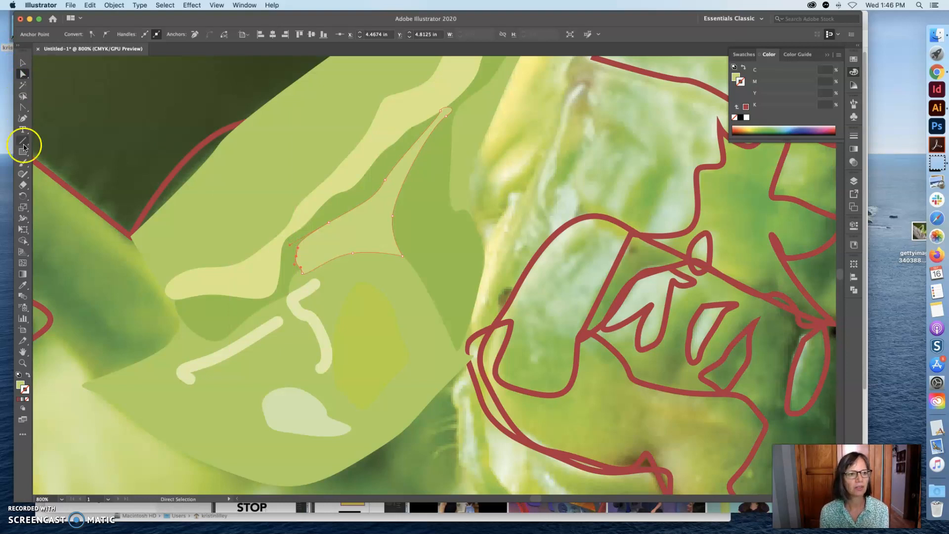
drag(23, 107, 48, 109)
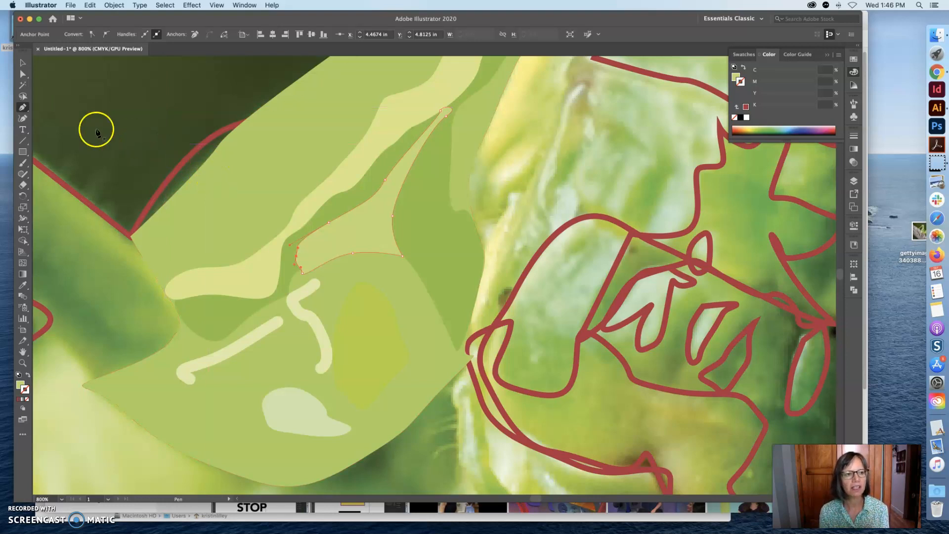
click(23, 73)
drag(292, 259, 297, 269)
click(23, 109)
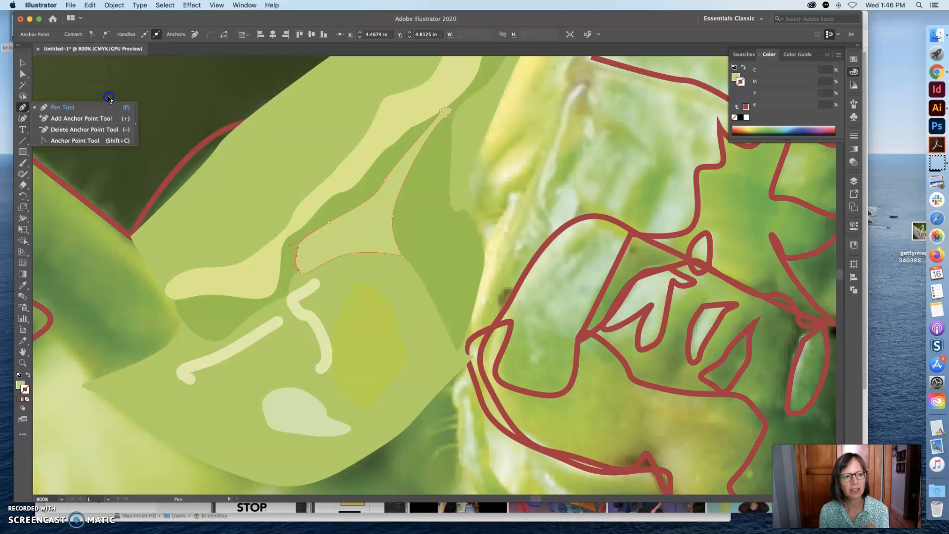
Try adding anchor points along the right edge of the light green triangular shape with the Pen tool and deleting them
click(21, 74)
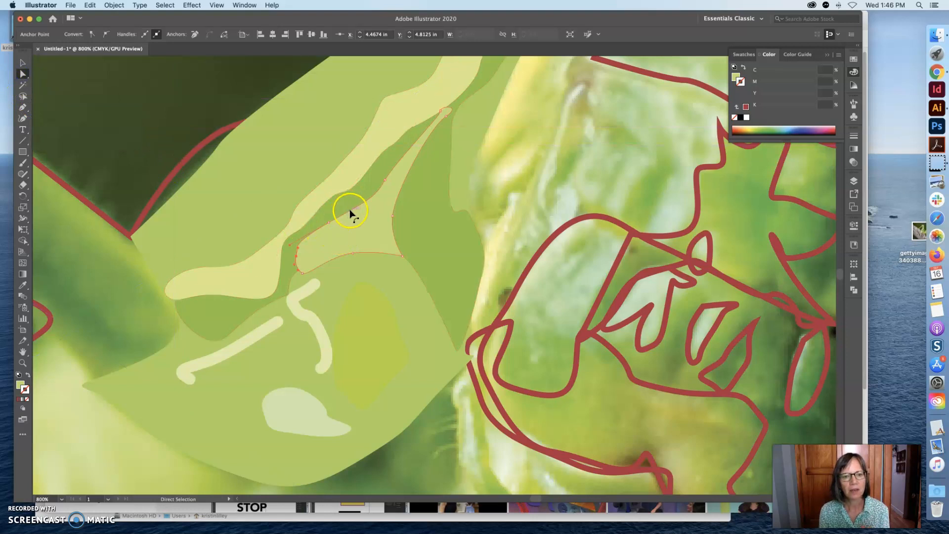
click(393, 216)
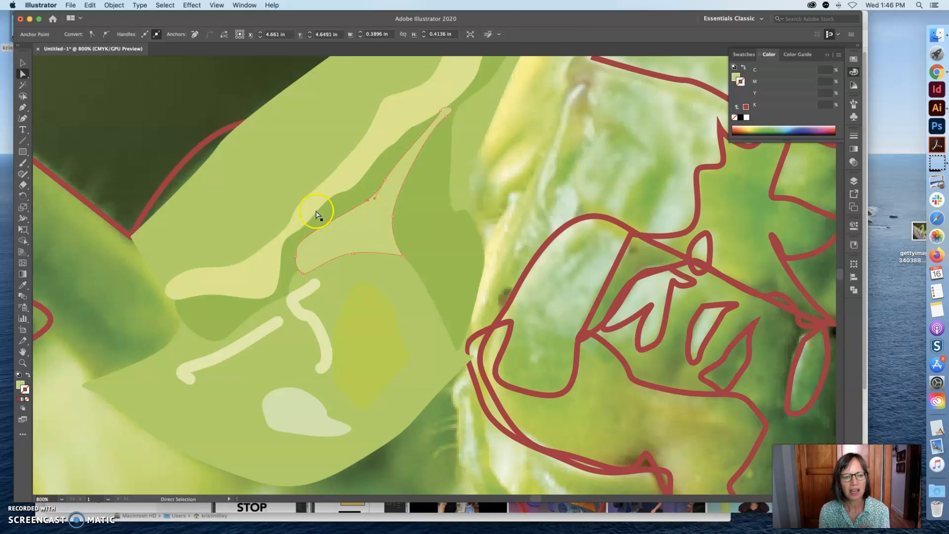
click(23, 107)
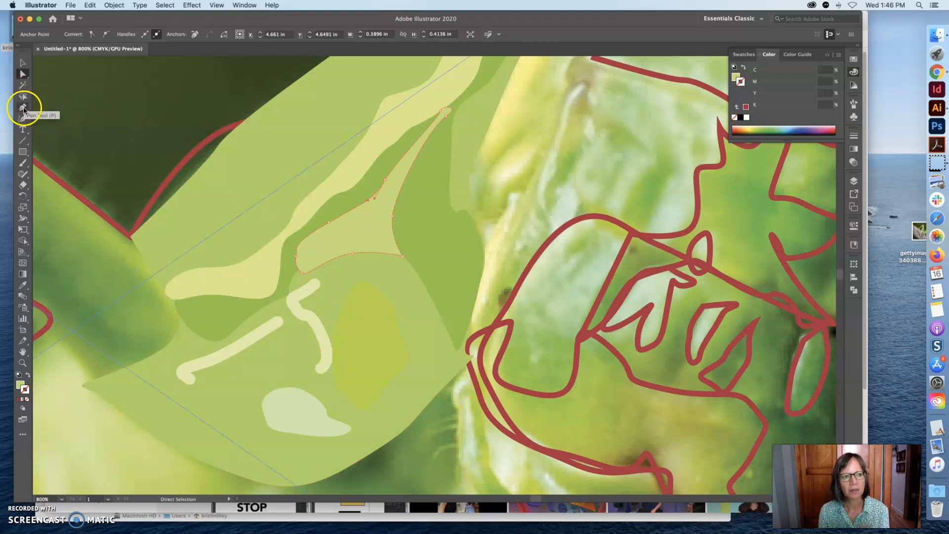
click(393, 237)
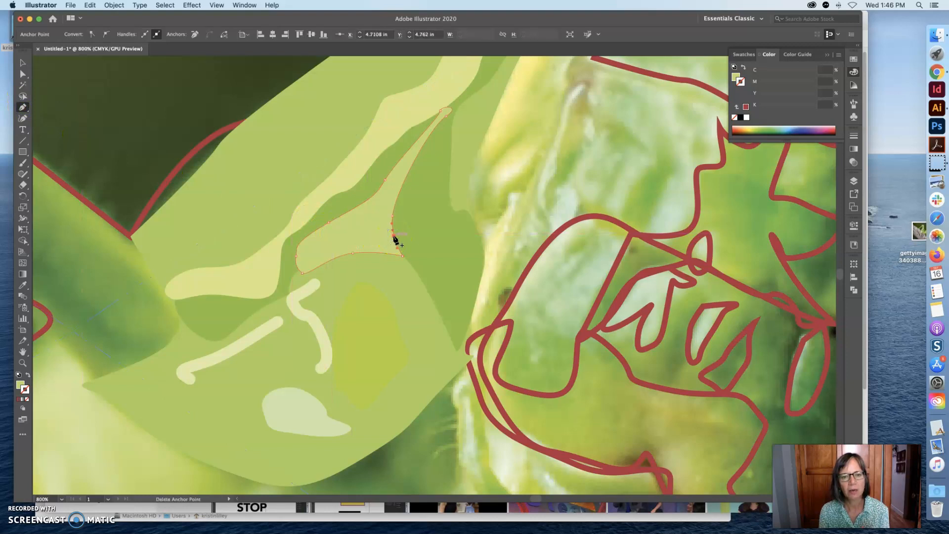
click(395, 239)
click(401, 242)
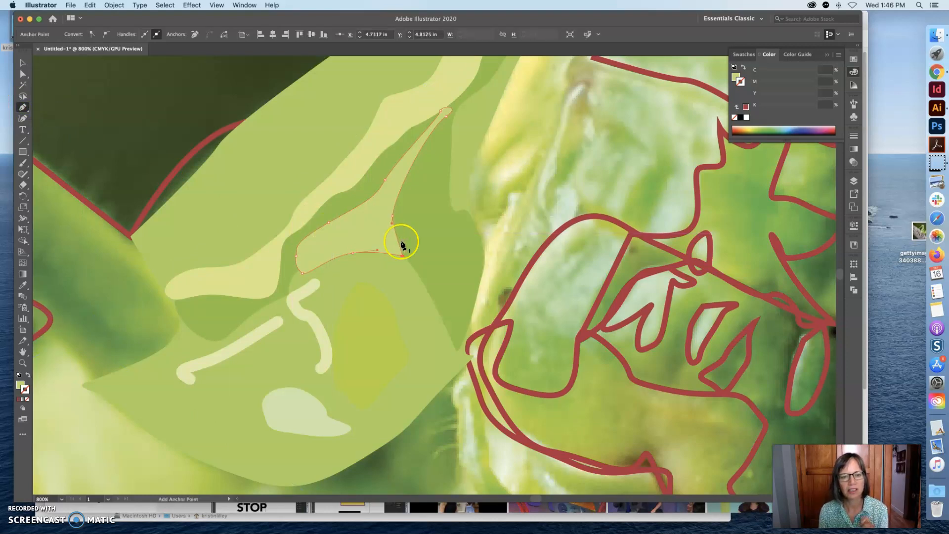
click(412, 166)
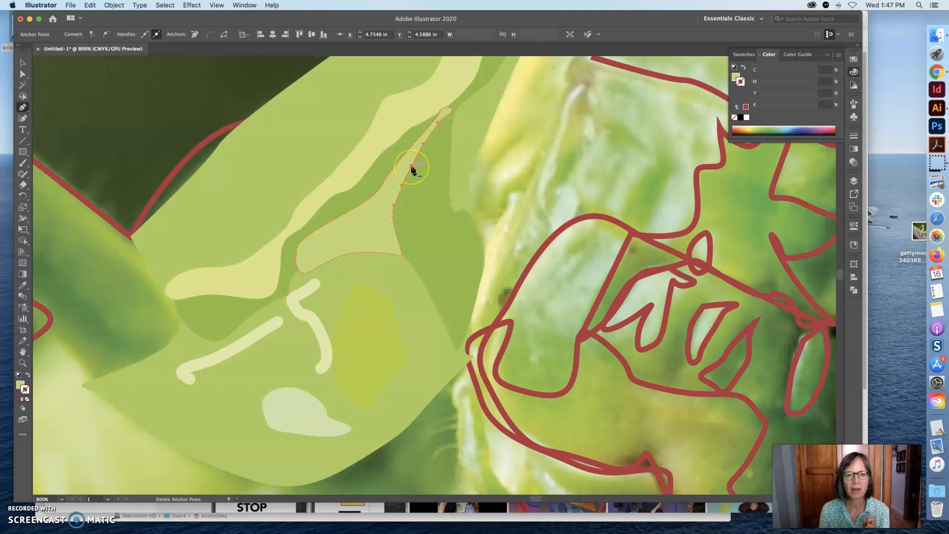
click(412, 167)
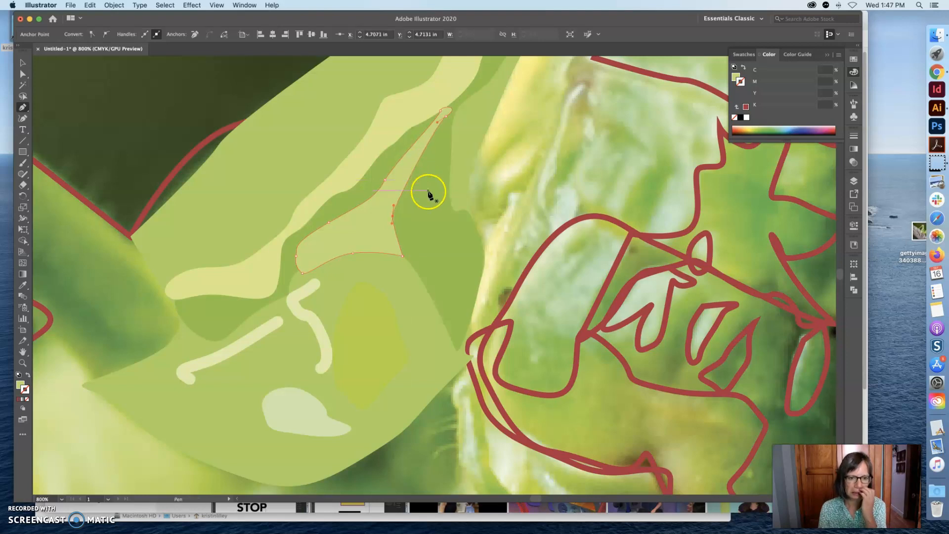
Adjust the anchor point and handle on the upper-left edge of the light green triangular shape
click(23, 74)
mouse_move(385, 181)
mouse_down()
mouse_move(382, 188)
mouse_move(387, 182)
mouse_up()
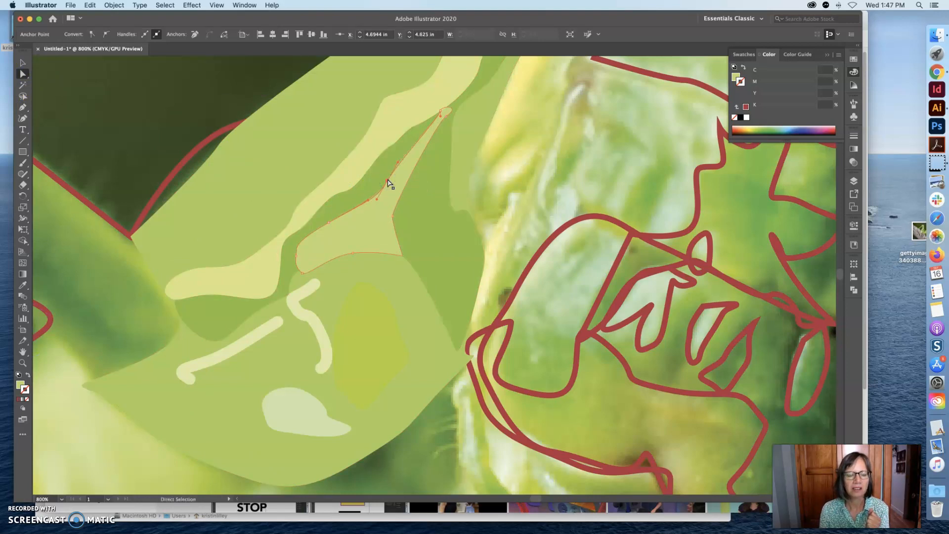
drag(394, 158, 393, 162)
Draw a small closed curved shape on the upper neck with the Pen tool, then delete its top anchor and add a new one
click(23, 107)
drag(287, 147, 322, 143)
click(287, 147)
click(289, 150)
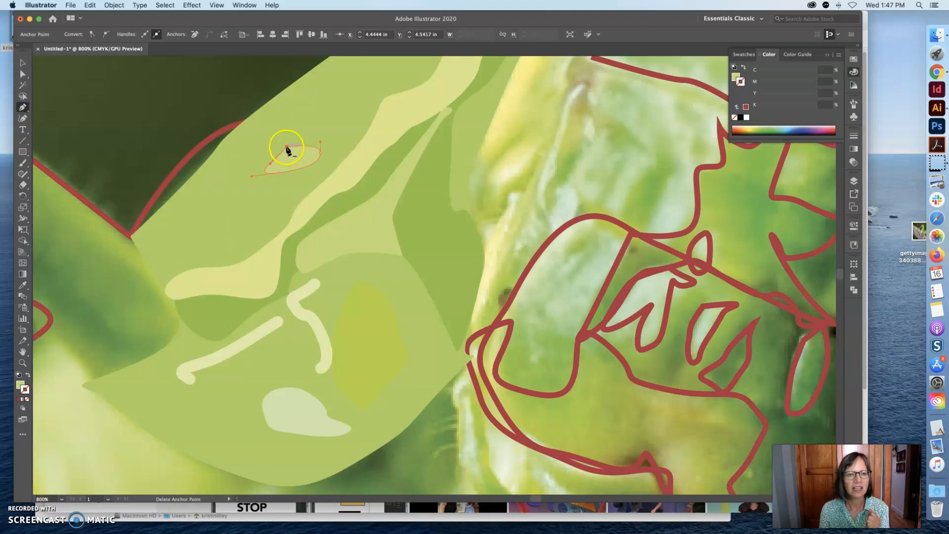
click(287, 148)
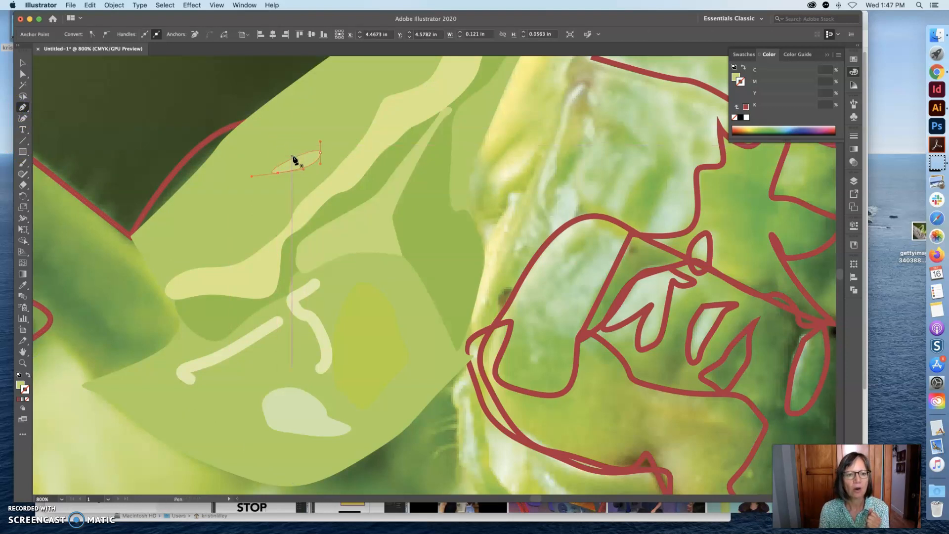
click(295, 158)
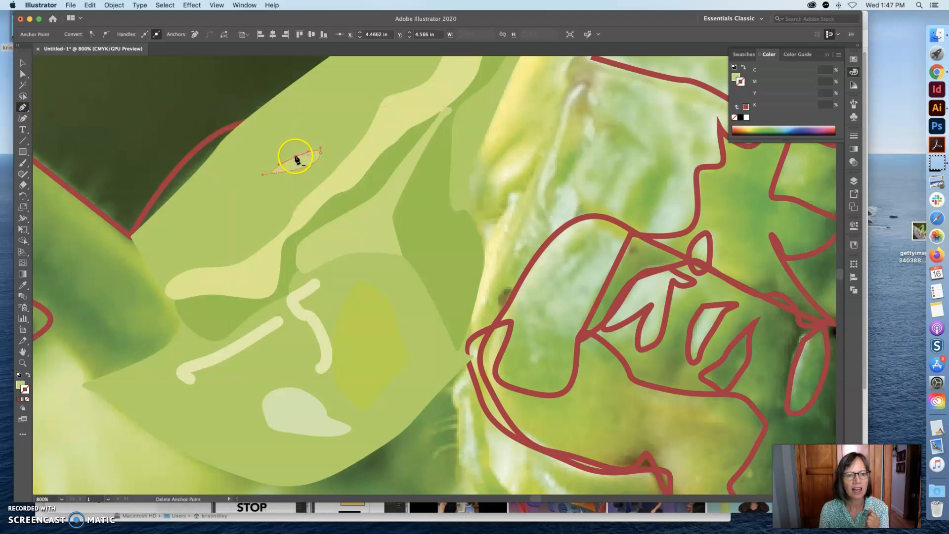
Move the small neck shape's upper anchor point upward to make its top edge bulge, and adjust the curve beside it
click(22, 74)
drag(295, 157, 292, 140)
click(324, 132)
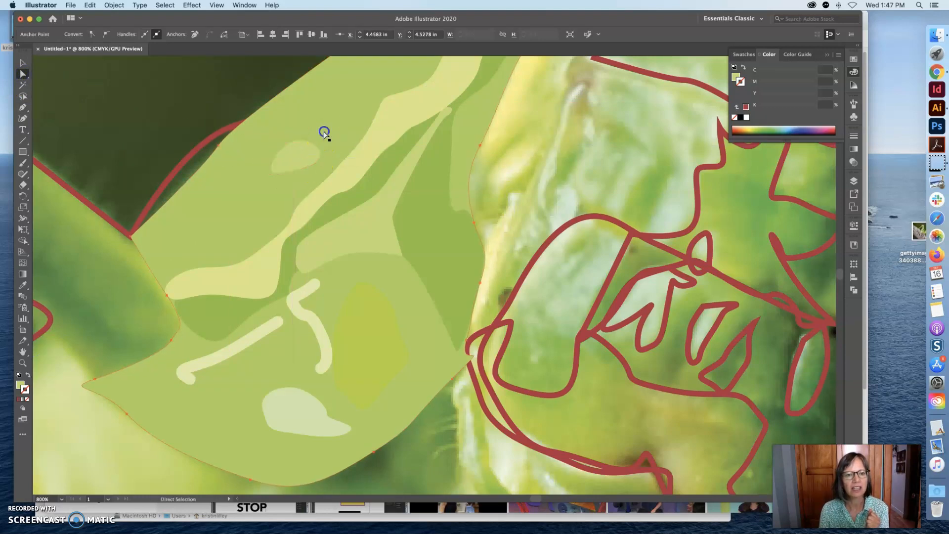
click(302, 154)
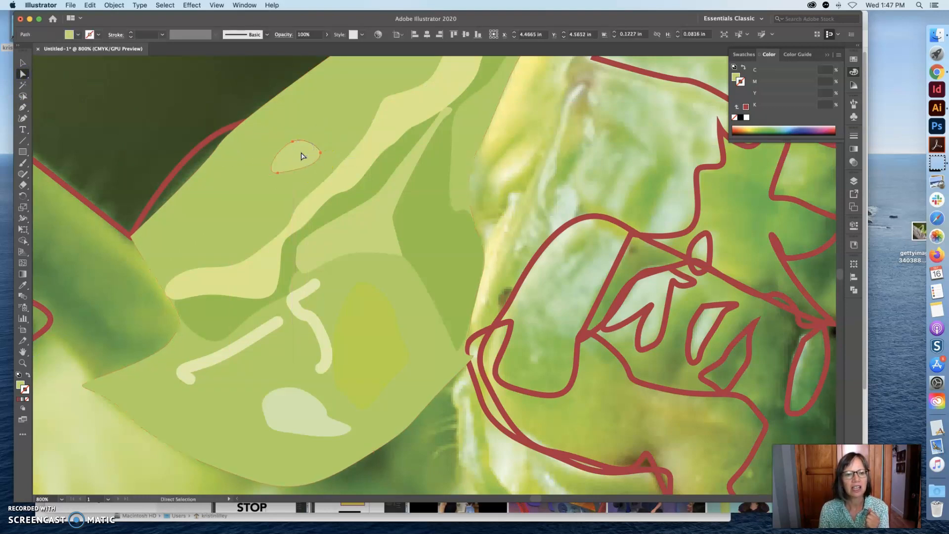
click(315, 129)
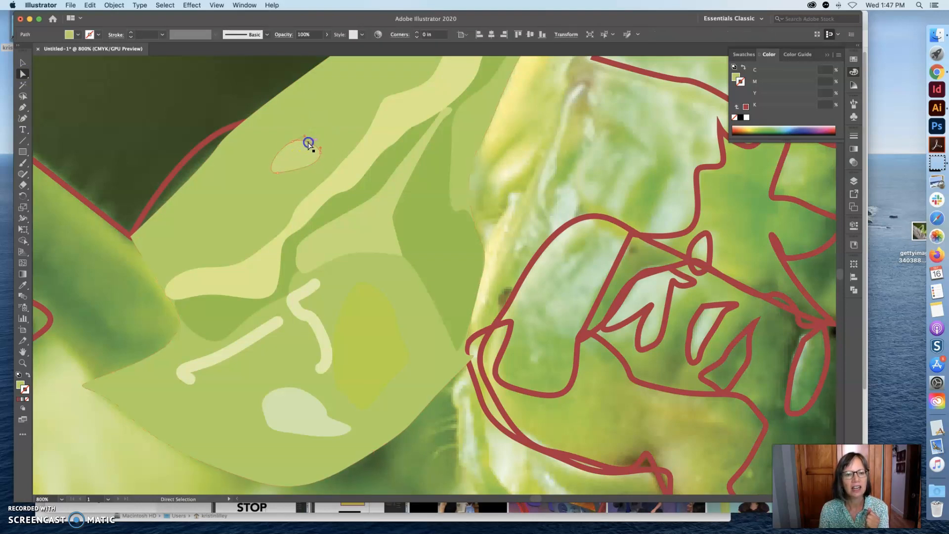
click(308, 143)
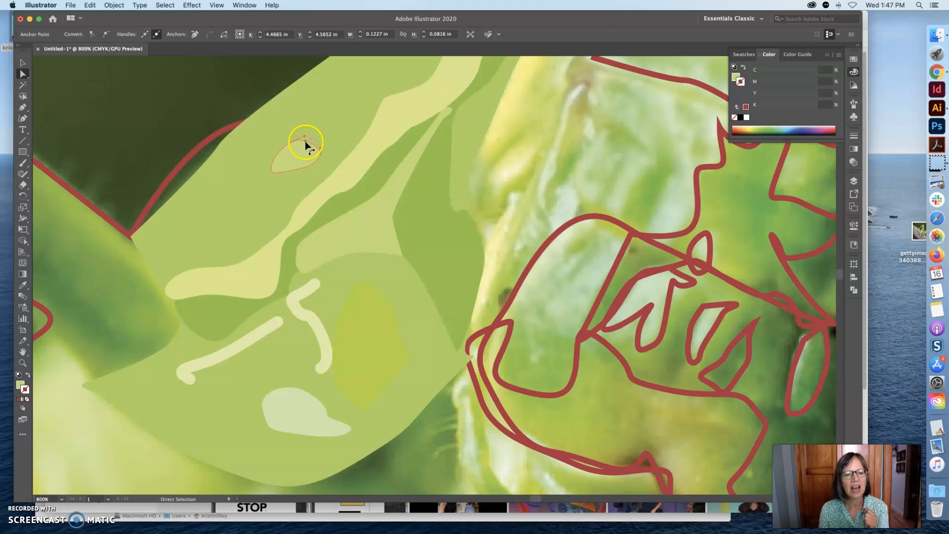